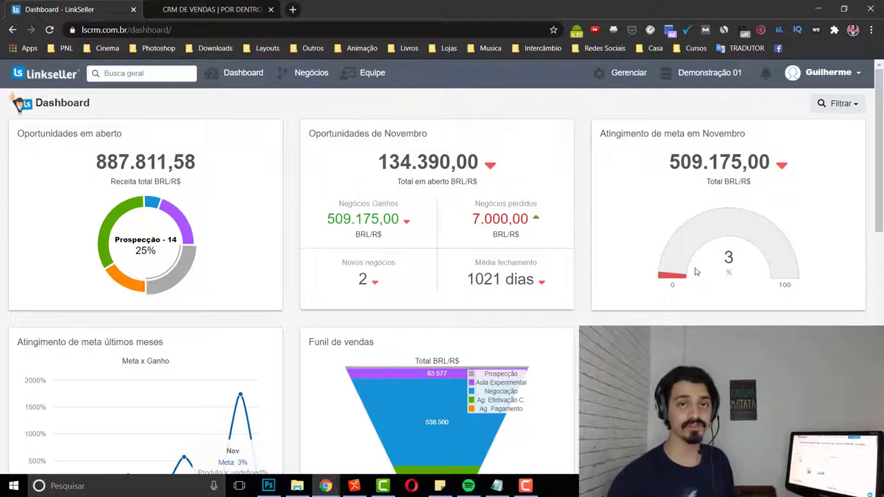
# Look through the dashboard from the sales funnel and revenue charts down to the opportunity list and team goals.
pyautogui.scroll(-3, 442, 269)
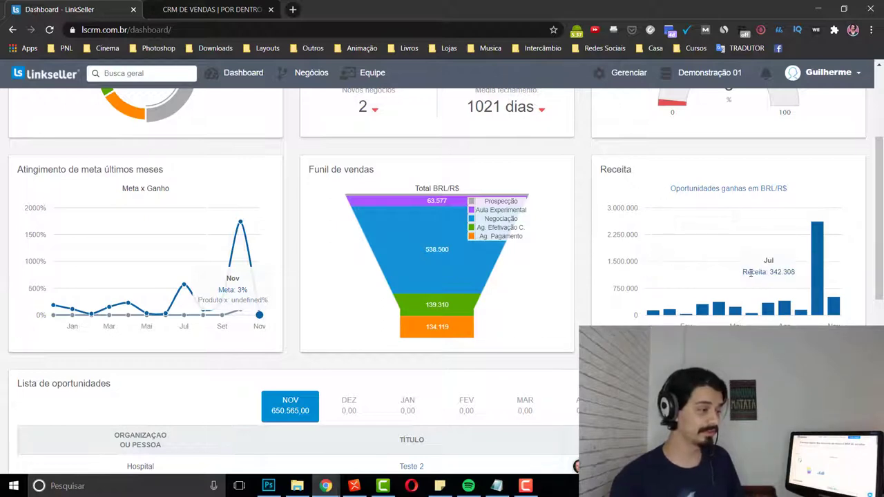
pyautogui.scroll(-3, 156, 191)
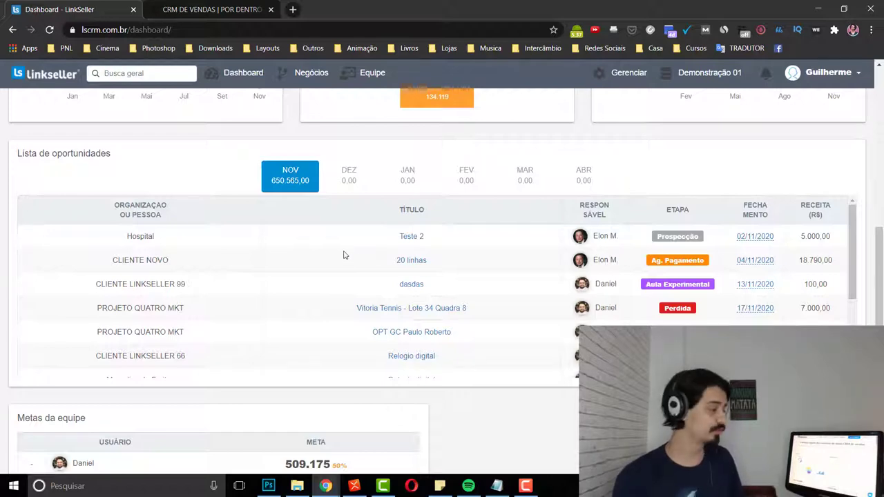
pyautogui.scroll(-4, 297, 270)
pyautogui.scroll(-1, 315, 317)
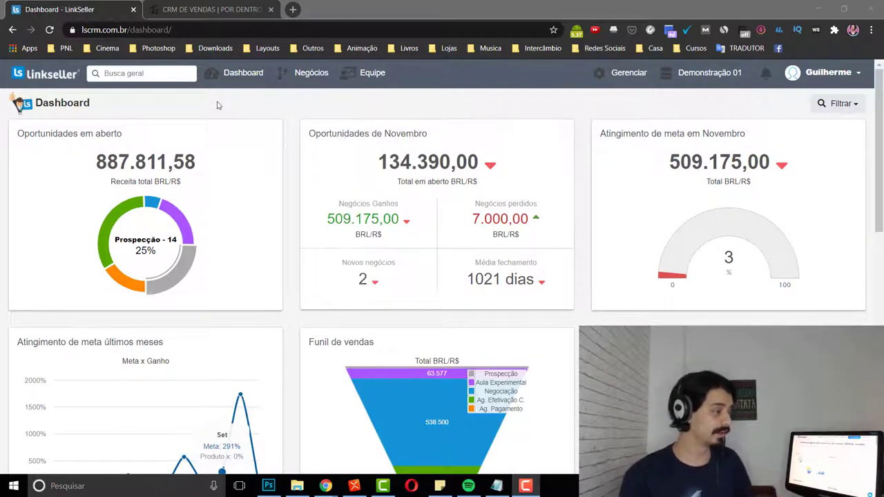
# Open the Oportunidades list and start adding a new opportunity.
pyautogui.moveTo(617, 83)
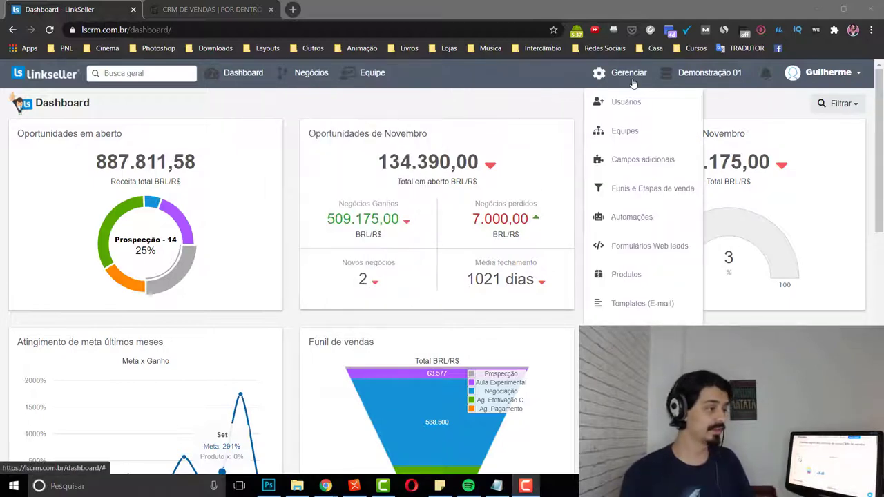
pyautogui.moveTo(320, 80)
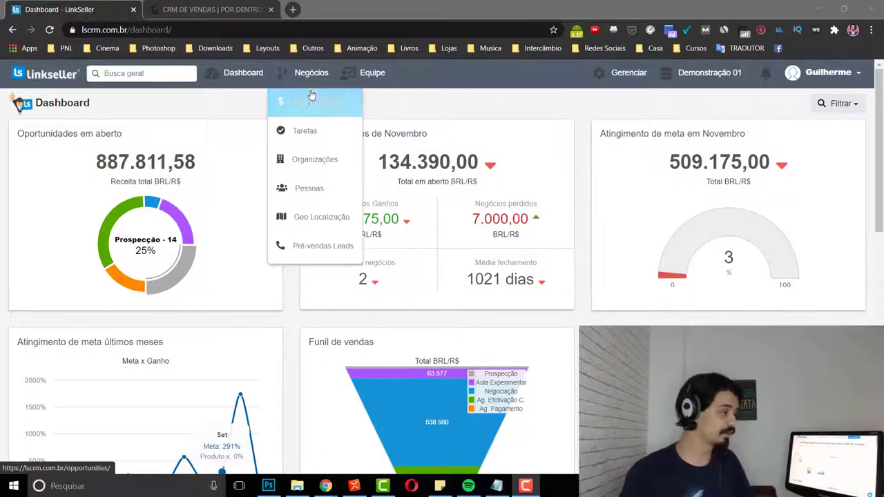
pyautogui.click(312, 103)
pyautogui.click(312, 102)
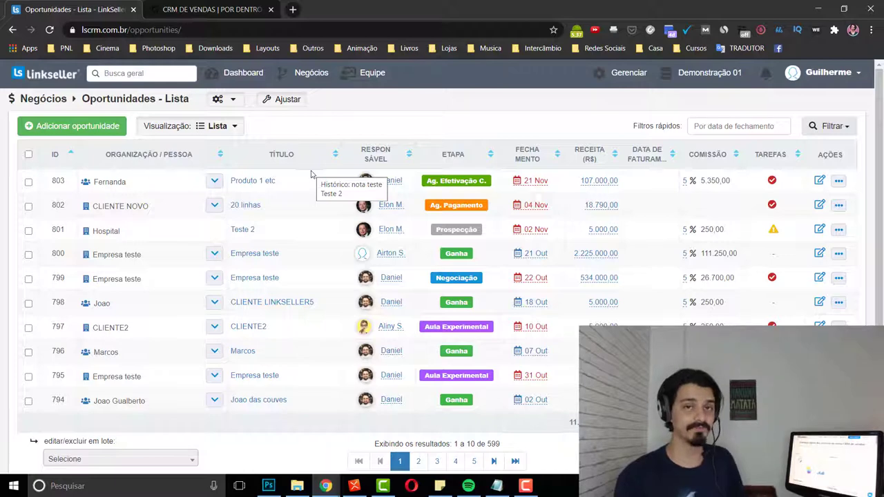
pyautogui.click(73, 127)
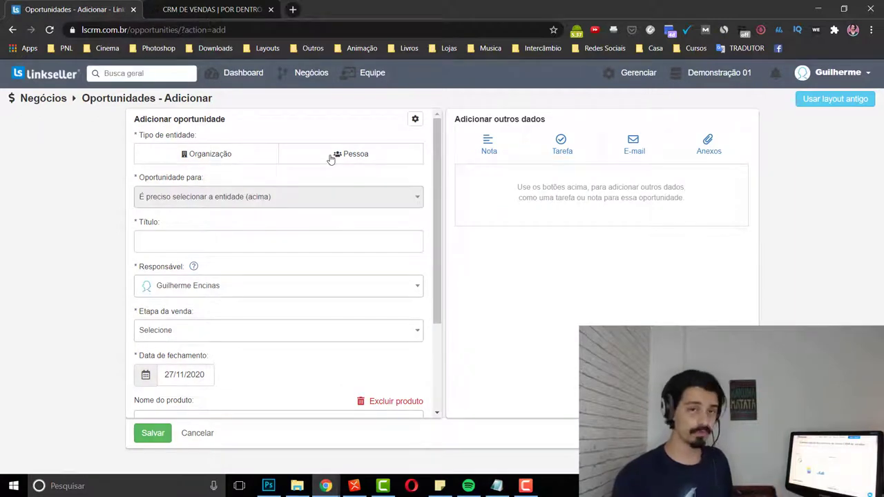
# Examine the new opportunity's Oportunidade para and Título fields and the users available under Responsável, leaving them as they are.
pyautogui.click(206, 205)
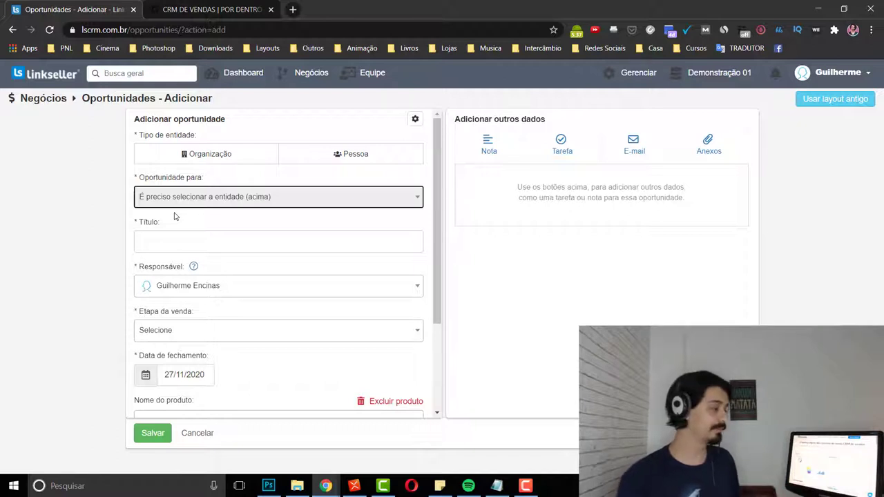
pyautogui.click(185, 246)
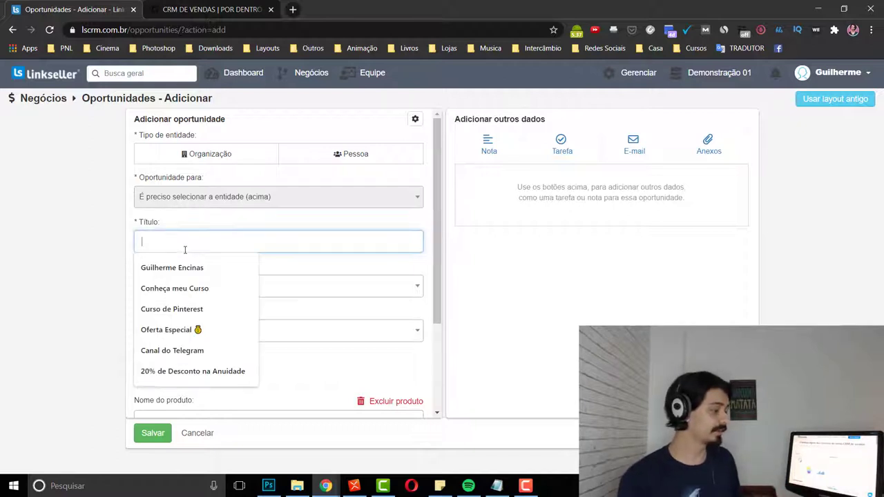
pyautogui.click(129, 268)
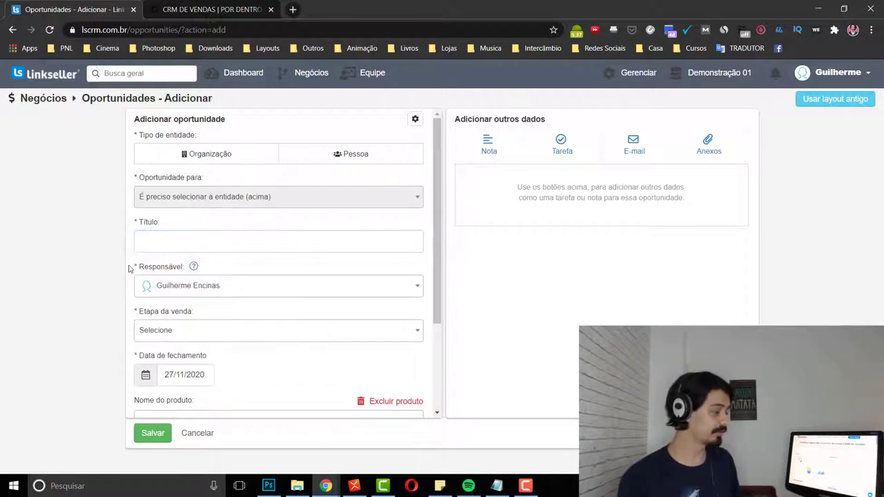
pyautogui.click(192, 292)
pyautogui.scroll(-5, 233, 344)
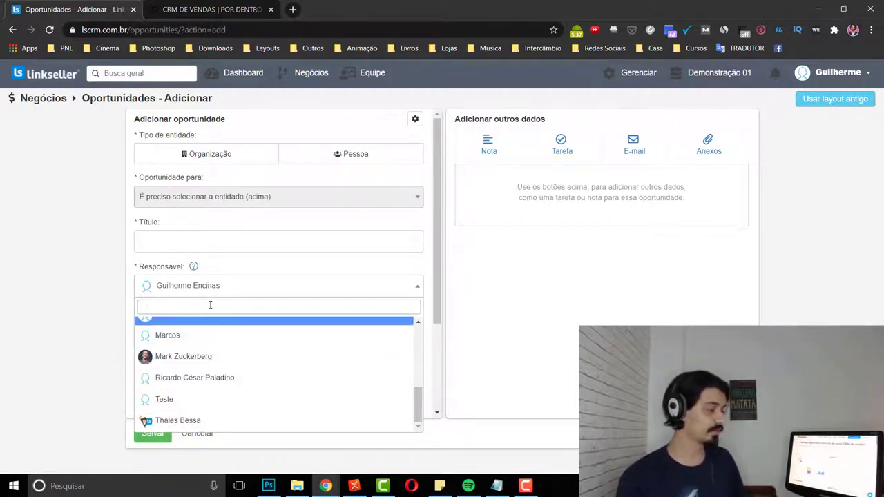
pyautogui.click(122, 296)
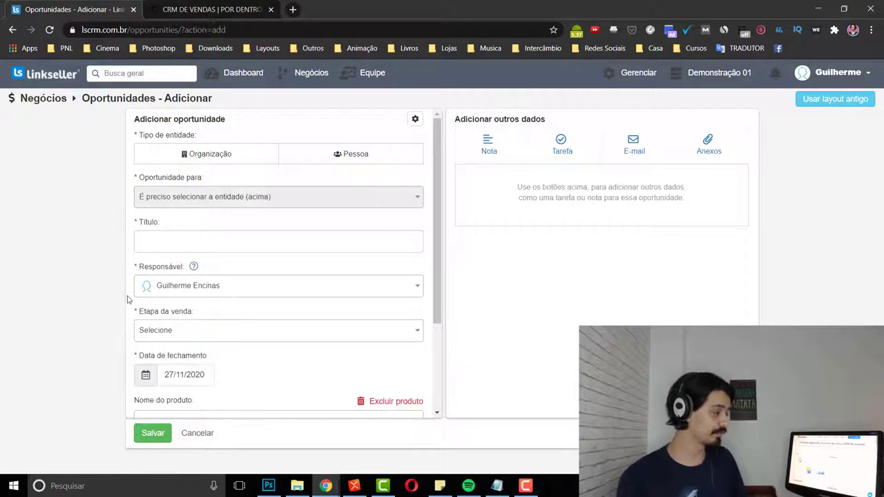
# Review the Etapa da venda options across Funil de vendas and Funil 2 without choosing one.
pyautogui.click(193, 331)
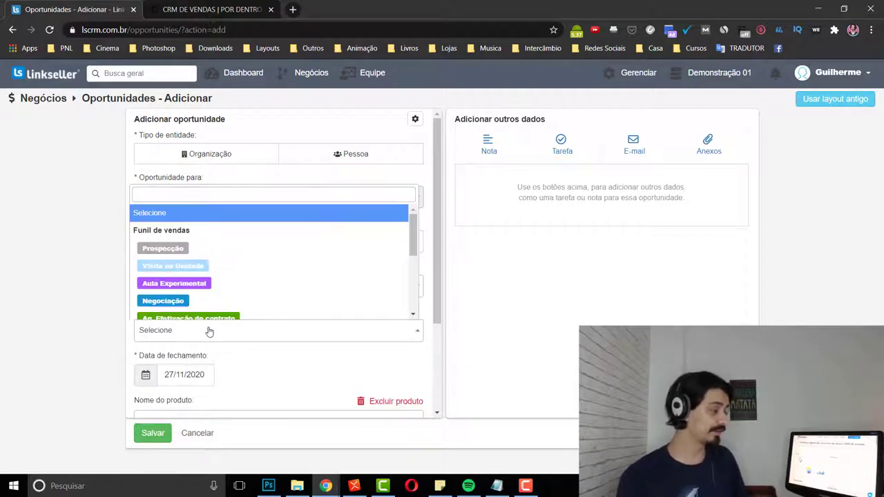
pyautogui.scroll(-2, 231, 284)
pyautogui.scroll(2, 228, 275)
pyautogui.scroll(-4, 227, 263)
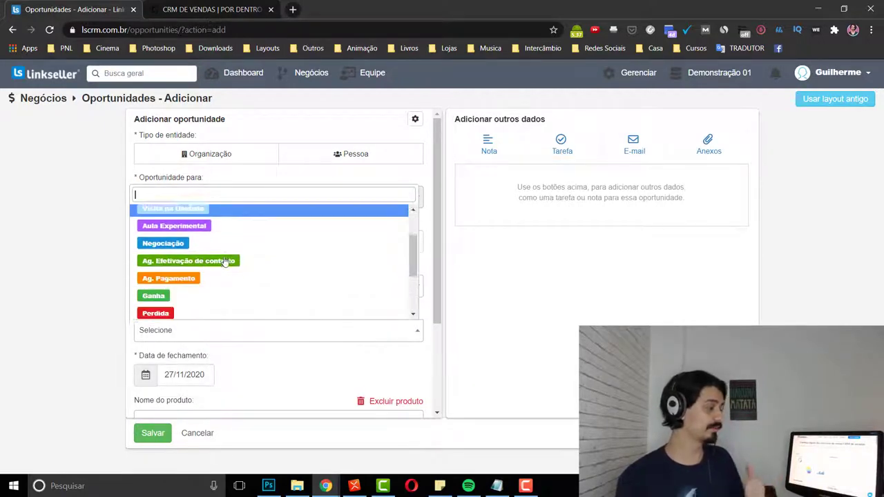
pyautogui.scroll(4, 228, 264)
pyautogui.scroll(-4, 208, 280)
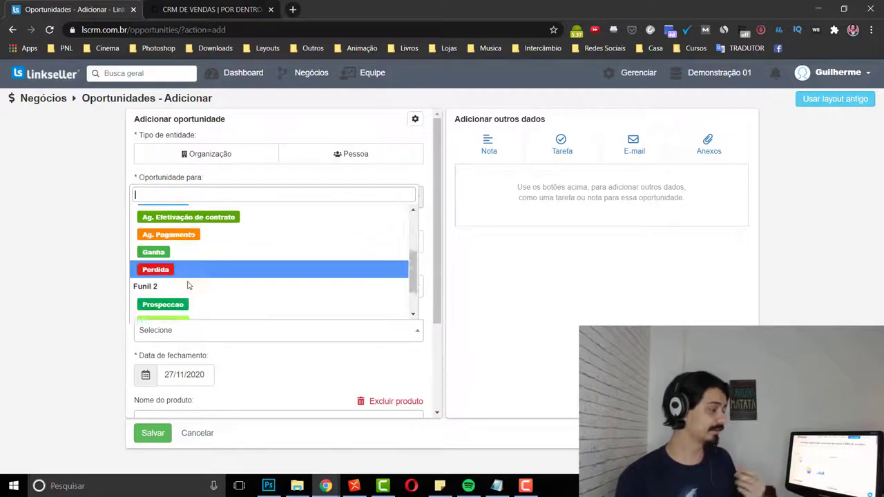
pyautogui.click(93, 292)
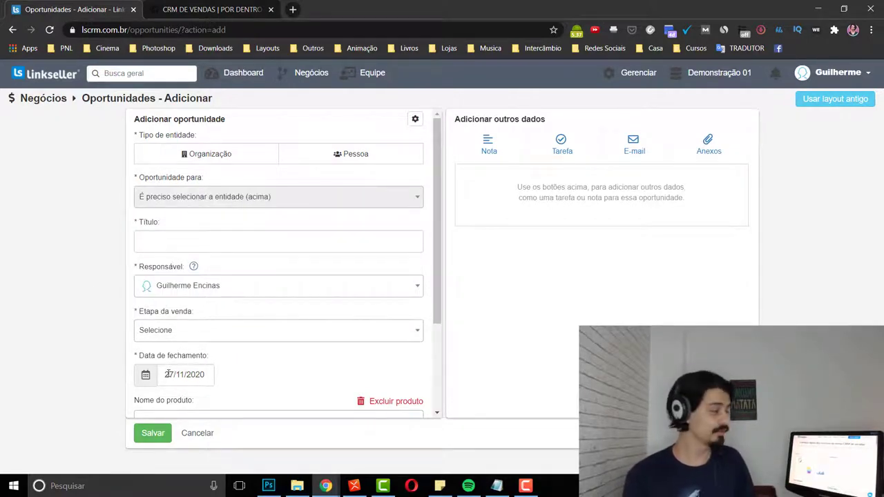
# Review the opportunity's available products and its revenue, billing date and commission fields.
pyautogui.scroll(-3, 178, 375)
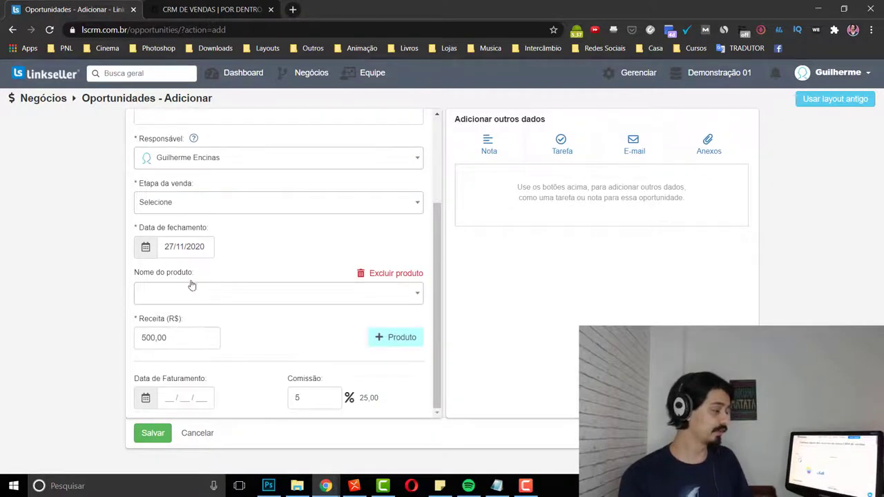
pyautogui.click(212, 299)
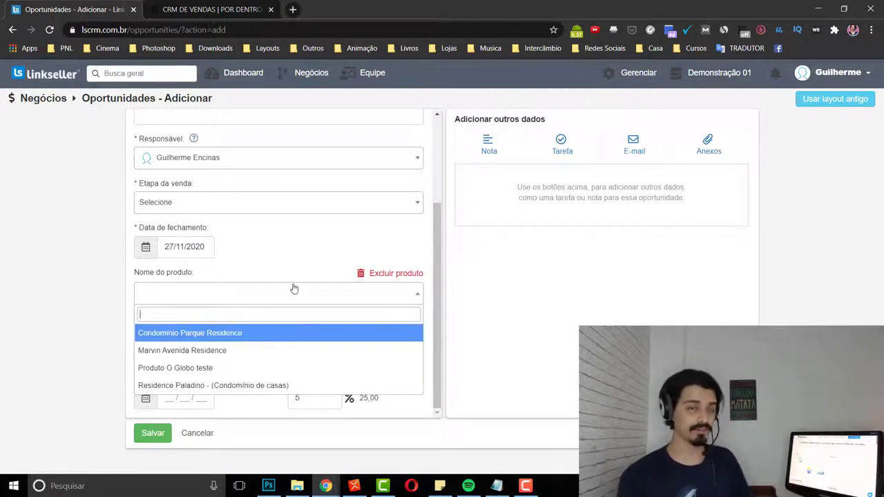
pyautogui.click(133, 278)
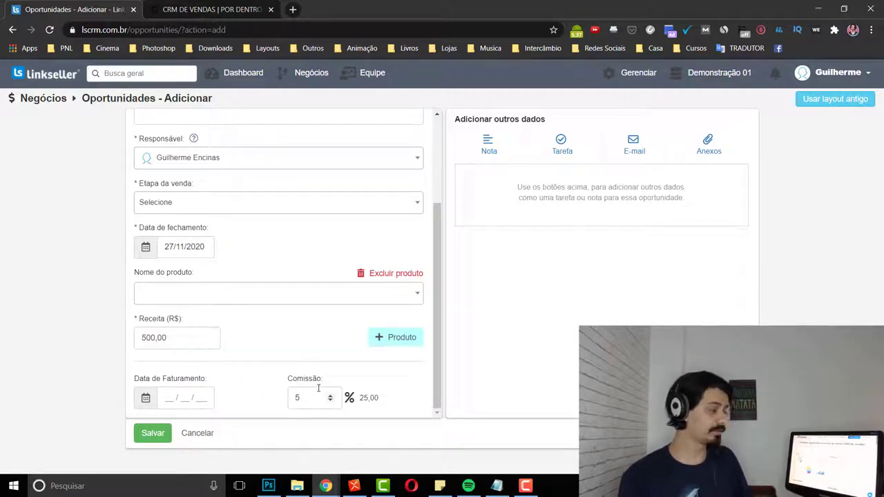
pyautogui.scroll(3, 413, 223)
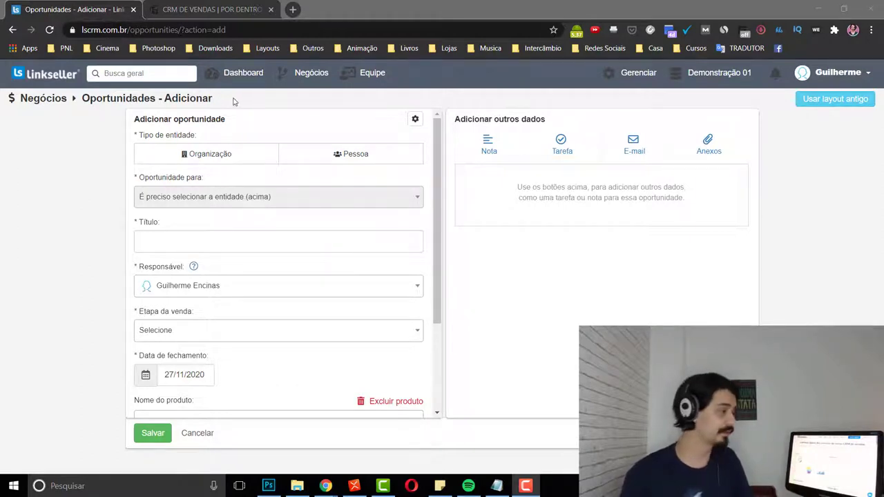
# Open the Tarefas list and start adding a new task.
pyautogui.click(309, 73)
pyautogui.click(313, 130)
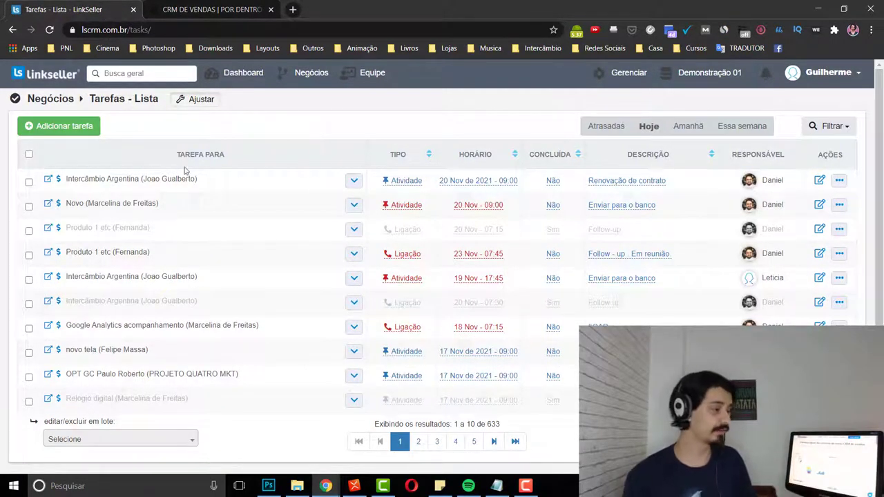
pyautogui.click(72, 128)
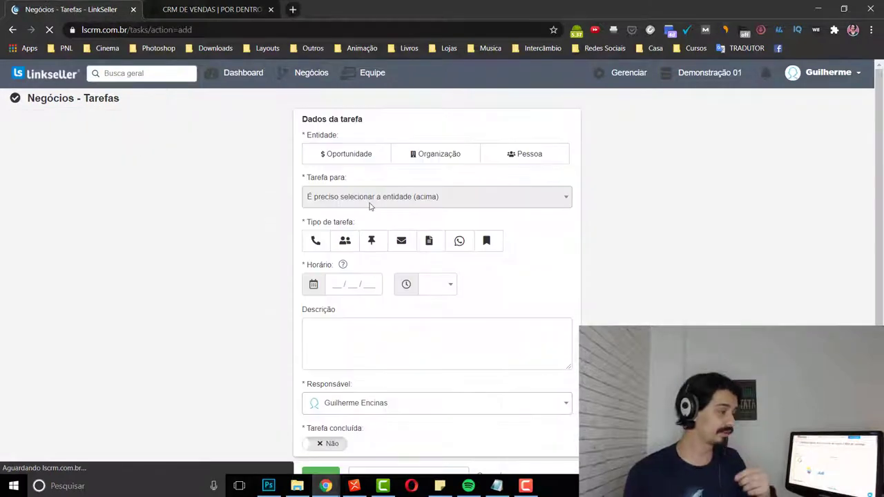
# Try the task's entity types Oportunidade, Organização and Pessoa, ending on Oportunidade.
pyautogui.click(357, 161)
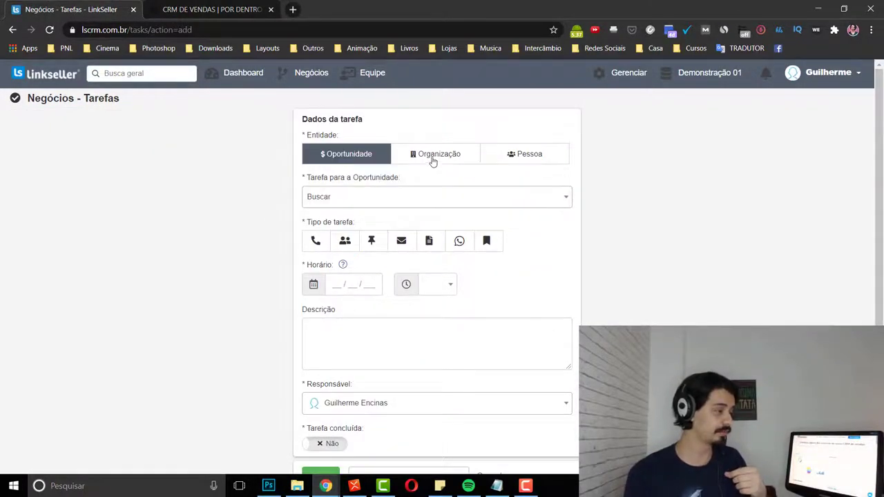
pyautogui.click(433, 159)
pyautogui.click(518, 155)
pyautogui.click(359, 157)
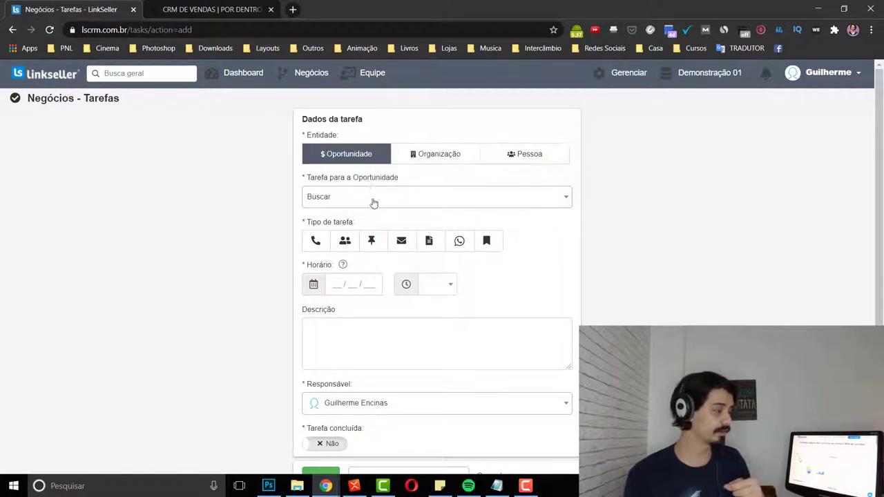
# Examine the new task's schedule, Descrição, Responsável and completion fields without filling them in.
pyautogui.scroll(-1, 370, 183)
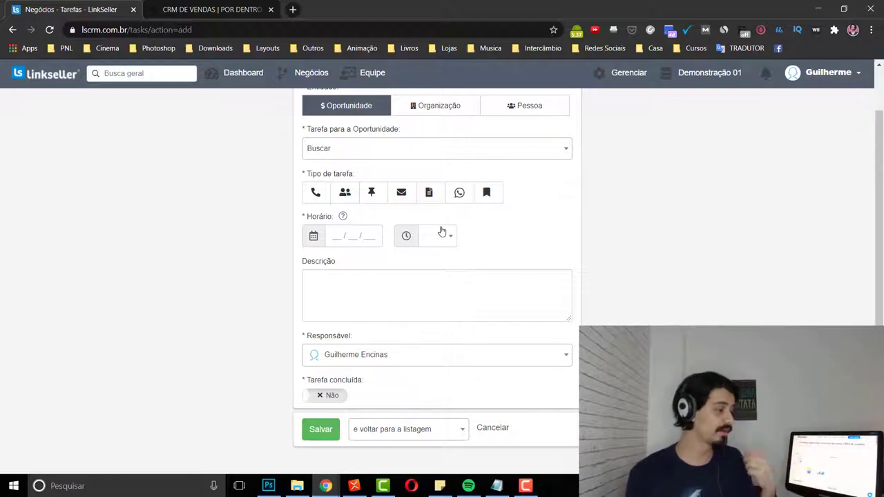
pyautogui.click(362, 311)
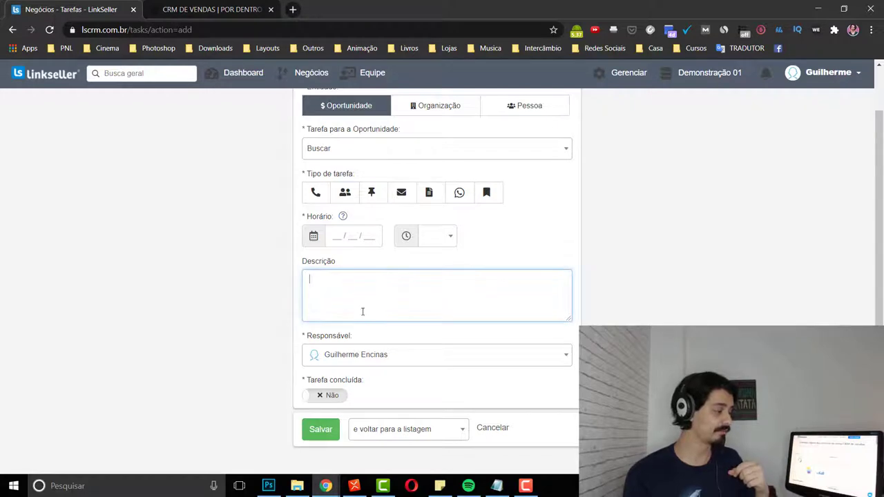
pyautogui.click(373, 365)
pyautogui.click(379, 362)
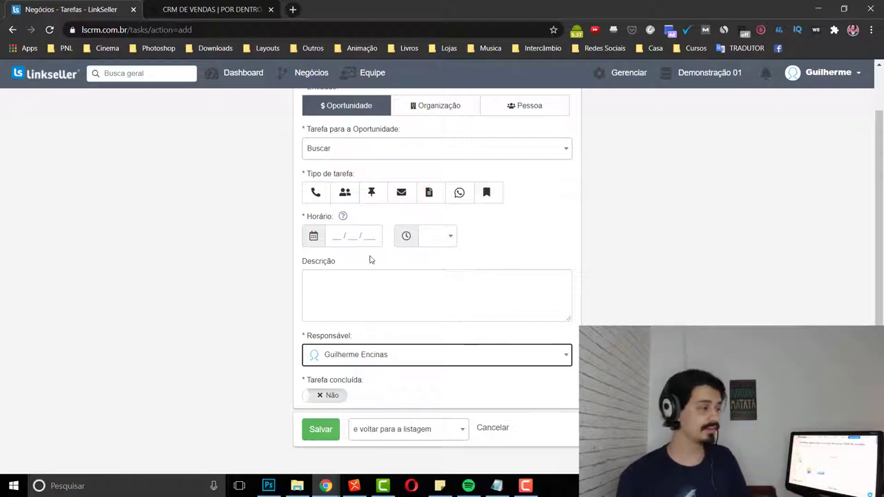
pyautogui.click(292, 125)
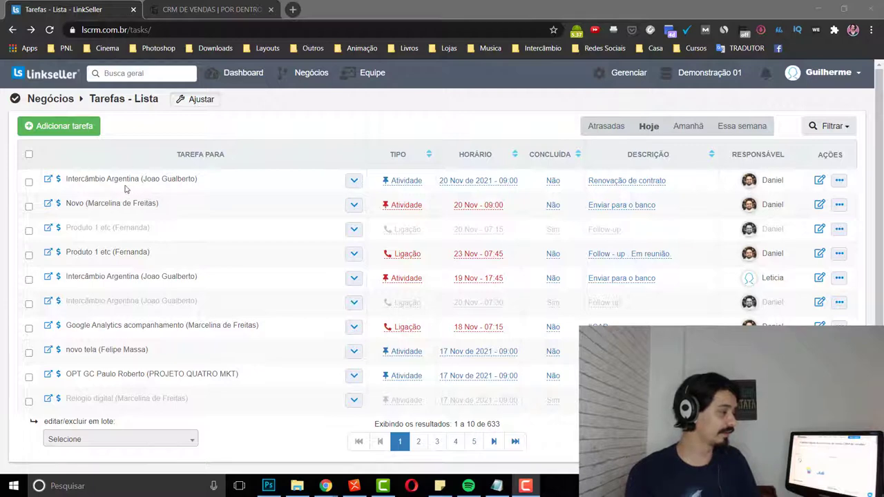
# Expand the contact details of the first Intercâmbio Argentina task, open its WhatsApp conversation link, and return to the task list.
pyautogui.click(353, 181)
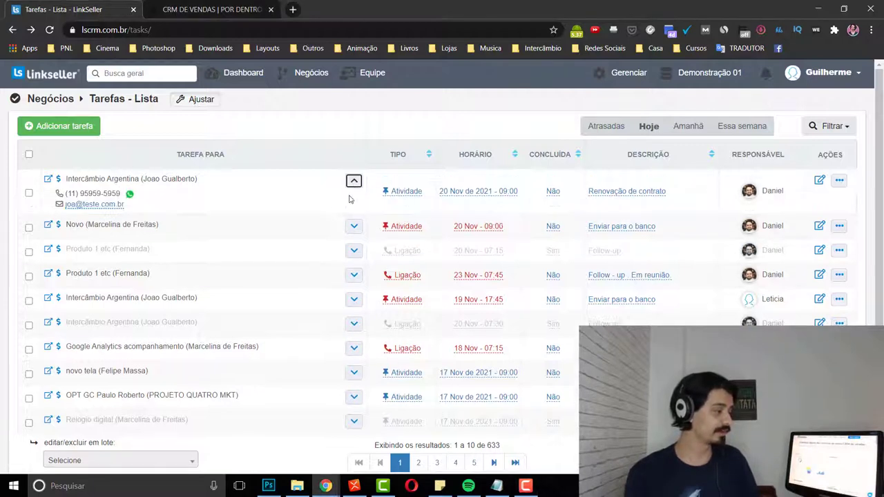
pyautogui.click(130, 195)
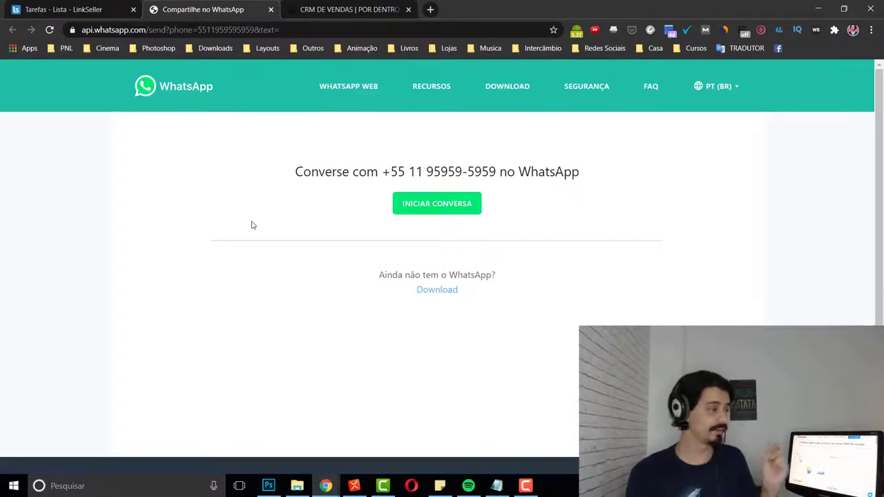
pyautogui.click(85, 9)
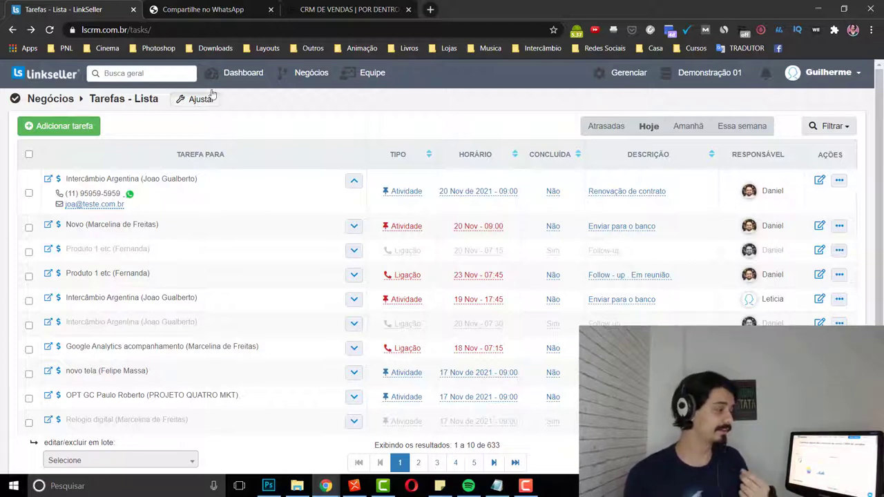
# Open Geo Localização and show CLIENTE LINKSELLER 78 on the map with its nearest organizations and people.
pyautogui.moveTo(296, 80)
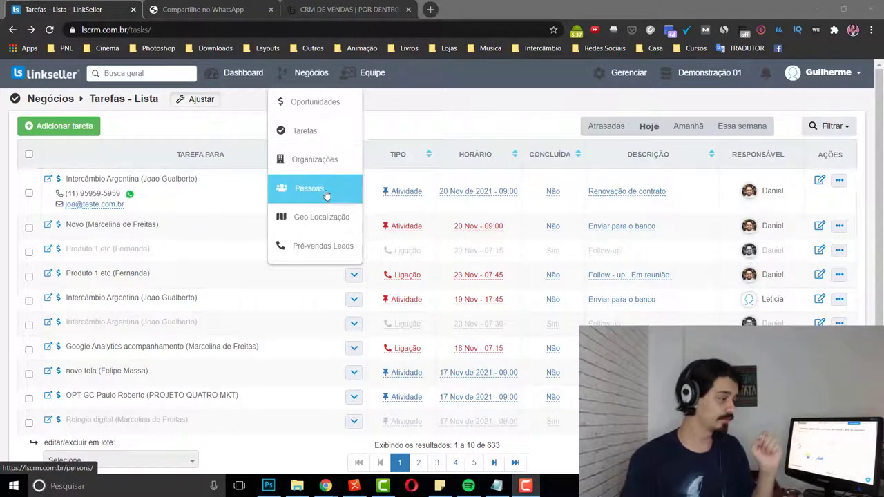
pyautogui.click(317, 224)
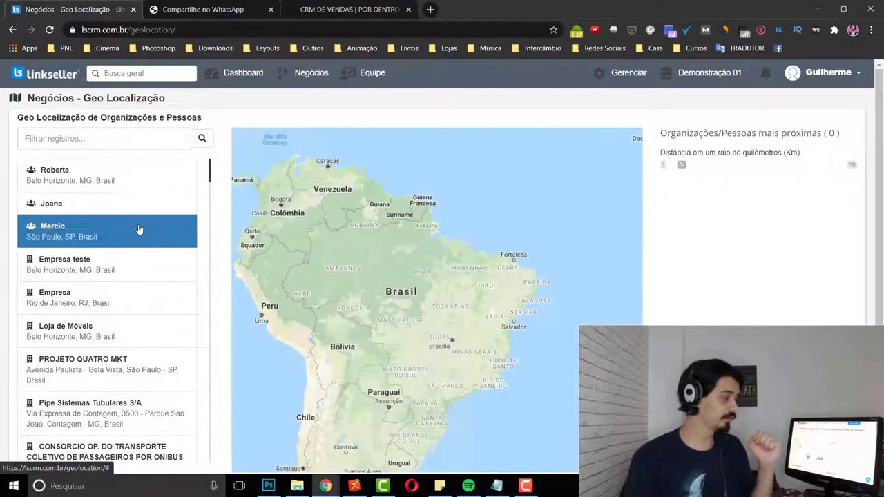
pyautogui.scroll(-3, 128, 275)
pyautogui.scroll(-3, 126, 279)
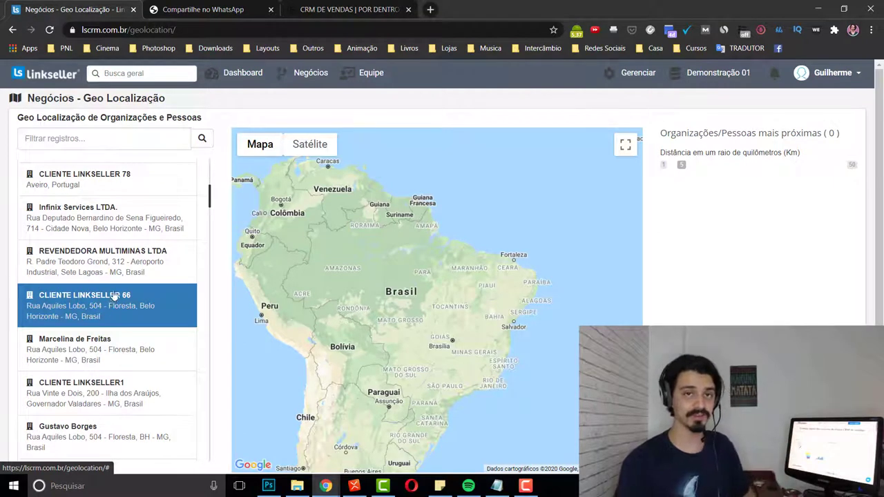
pyautogui.scroll(1, 117, 247)
pyautogui.click(118, 247)
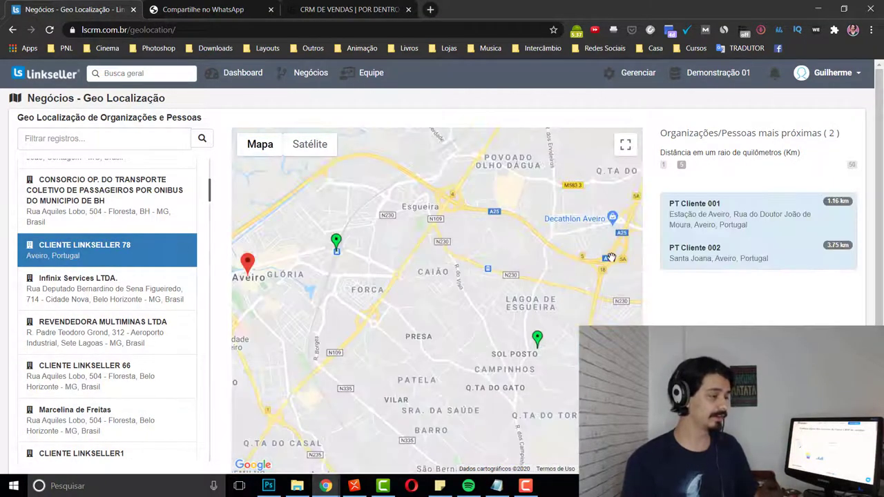
# Inspect the map area surrounding CLIENTE LINKSELLER 78 and its nearby clients in Aveiro.
pyautogui.scroll(-5, 483, 262)
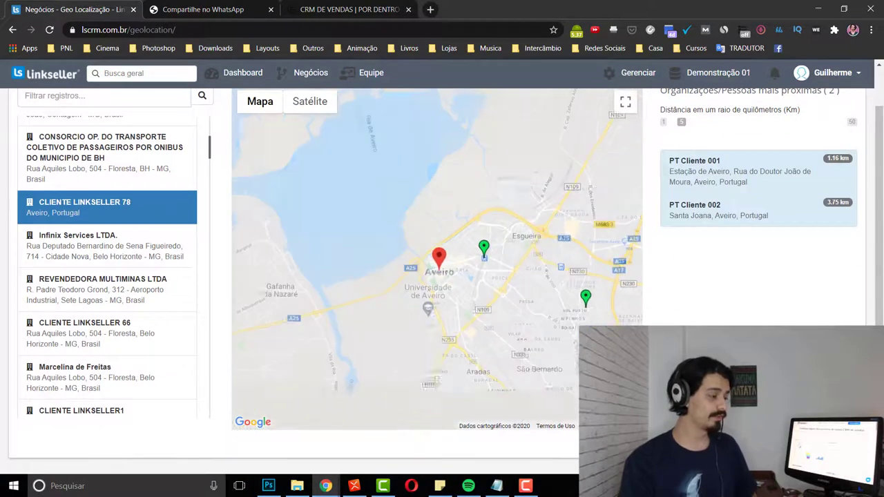
pyautogui.scroll(2, 573, 273)
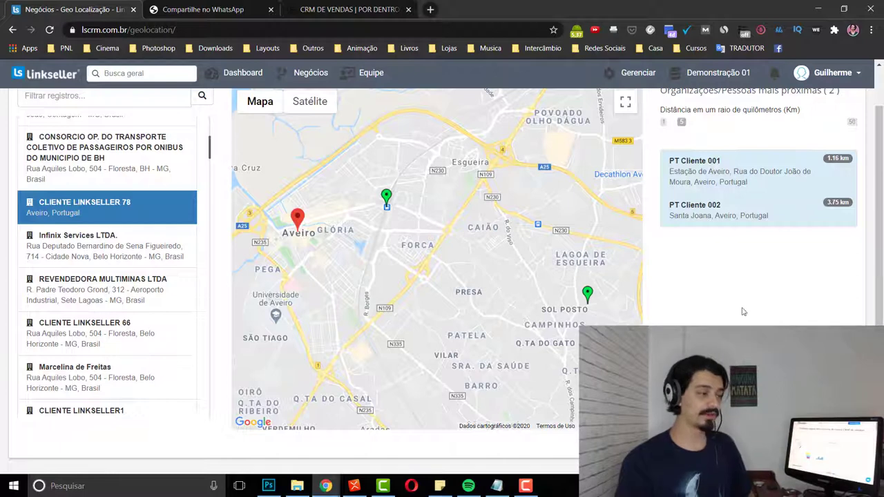
pyautogui.scroll(1, 762, 300)
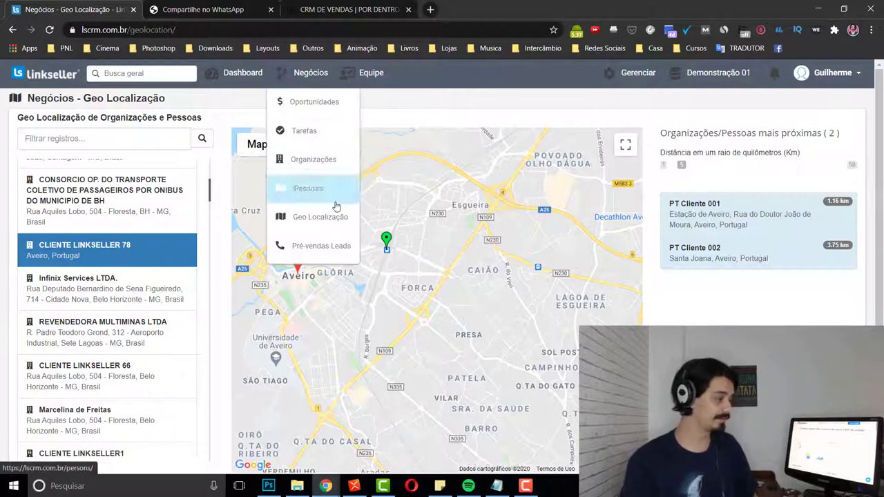
# Open the Pré-vendas Leads list and check the additional fields of lead 151, Pipe Sistemas Tubulares S/A.
pyautogui.click(321, 246)
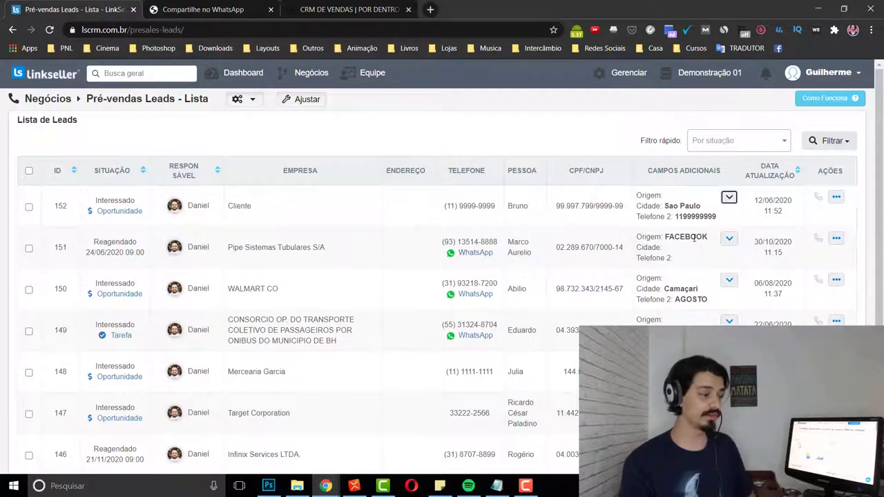
pyautogui.click(729, 239)
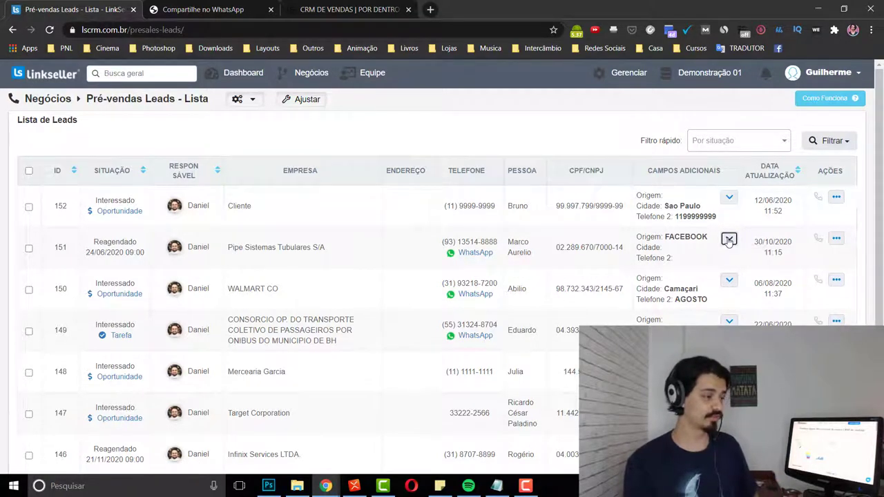
pyautogui.click(729, 239)
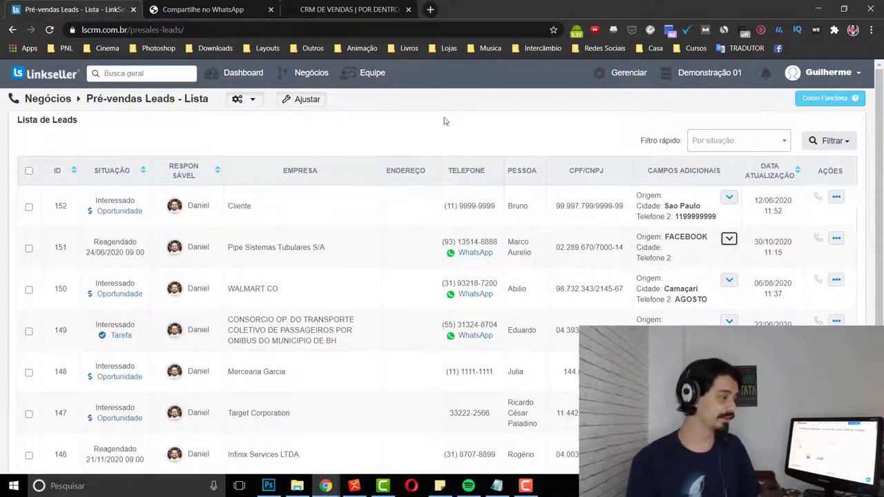
# Open the team's Metas and show the new goal form, picking a user and entering the Produto x field without saving.
pyautogui.click(361, 74)
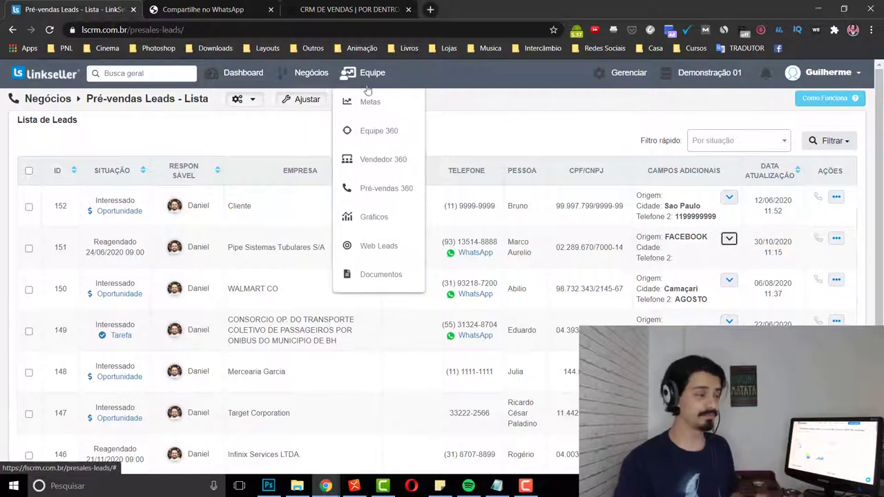
pyautogui.click(370, 102)
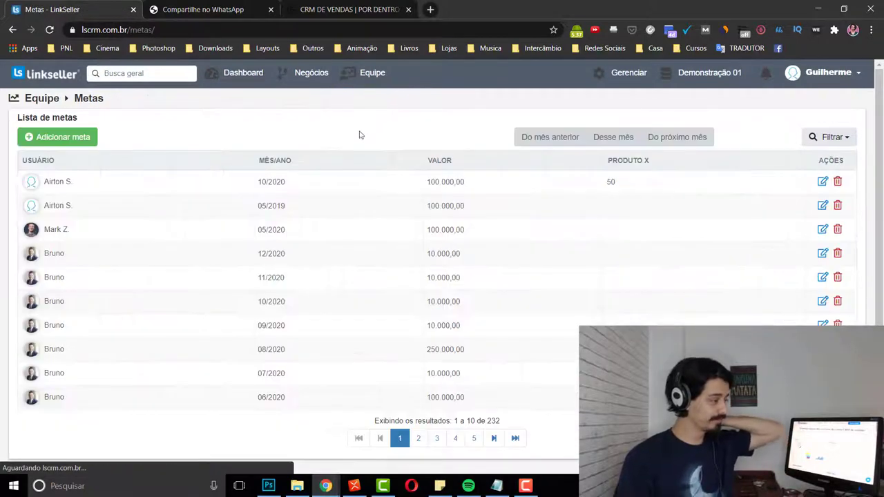
pyautogui.click(80, 137)
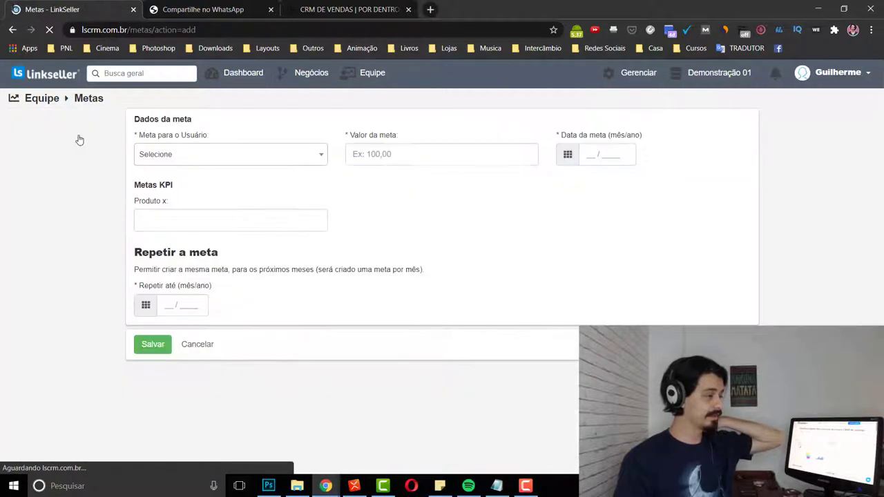
pyautogui.click(266, 155)
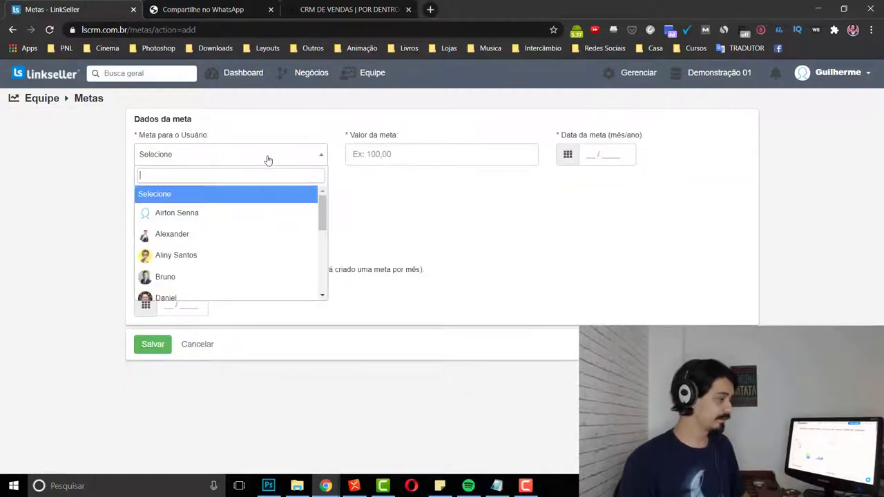
pyautogui.click(235, 237)
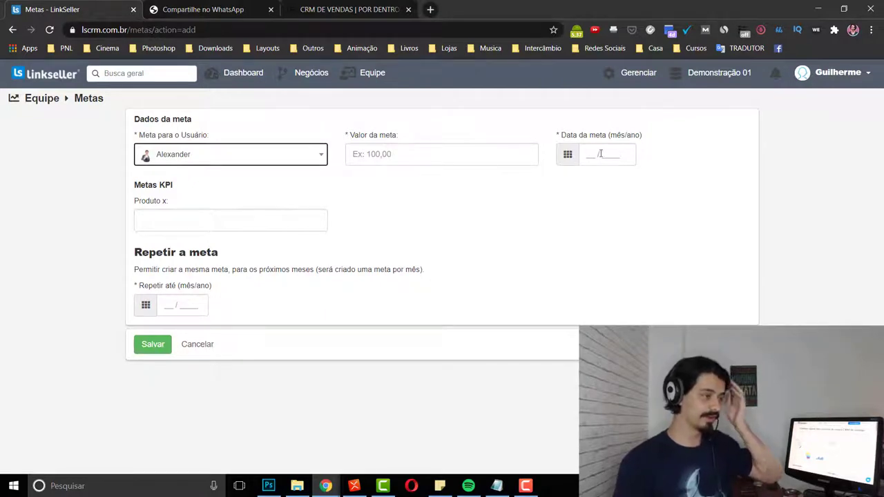
pyautogui.click(287, 223)
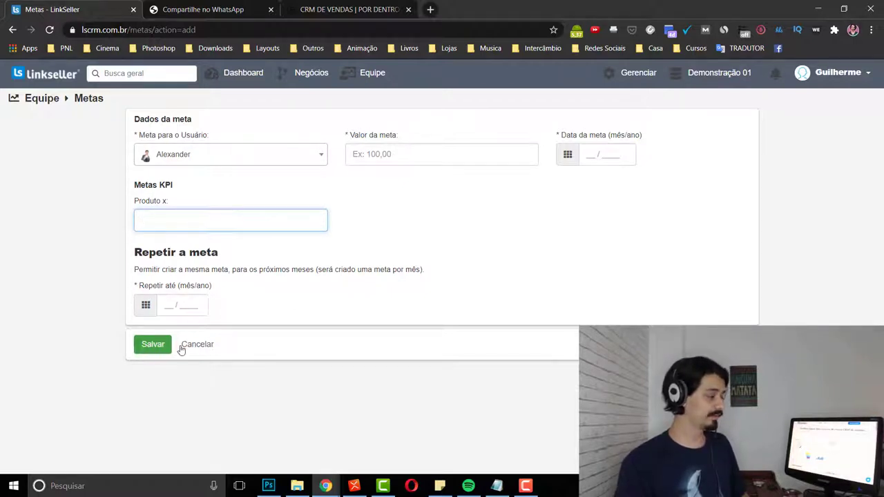
# Open Equipe 360 and review the top sellers, goal attainment, team goals and latest sales.
pyautogui.moveTo(351, 87)
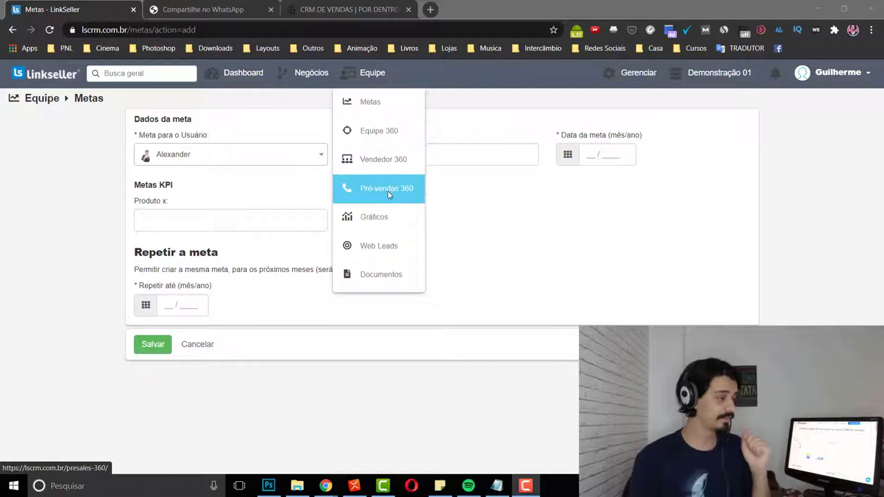
pyautogui.click(374, 131)
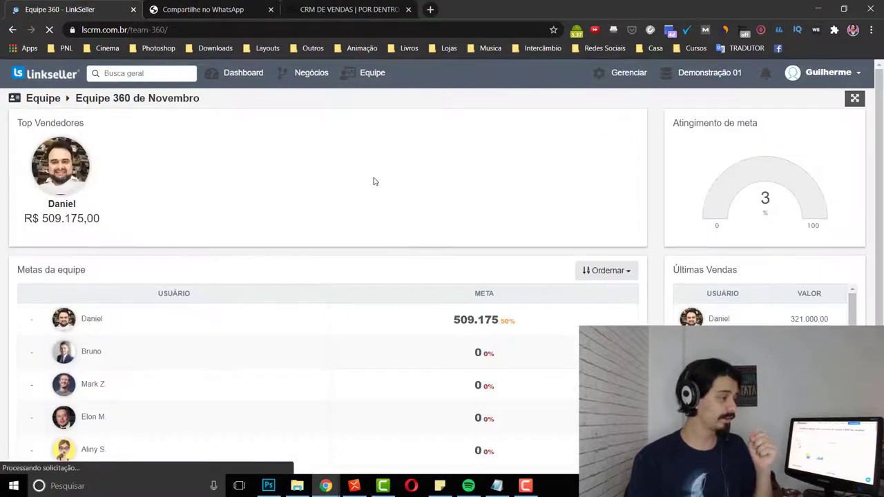
pyautogui.scroll(-1, 328, 221)
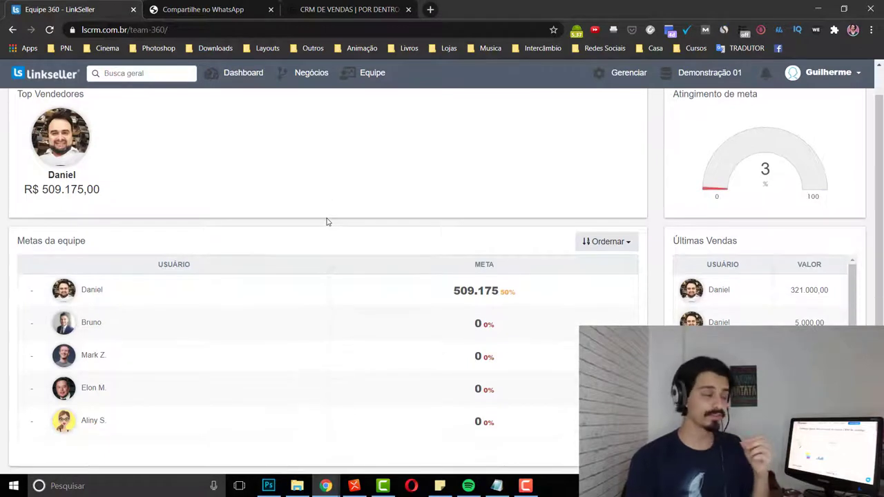
pyautogui.scroll(1, 615, 280)
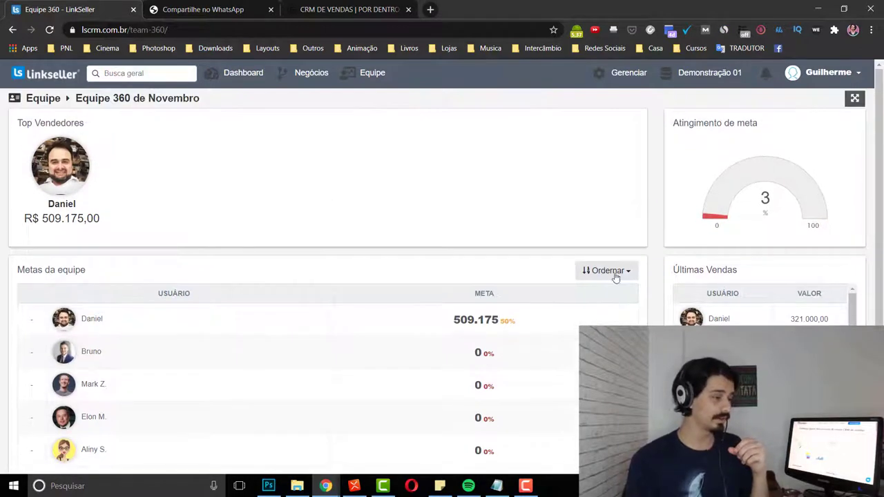
pyautogui.scroll(-1, 97, 296)
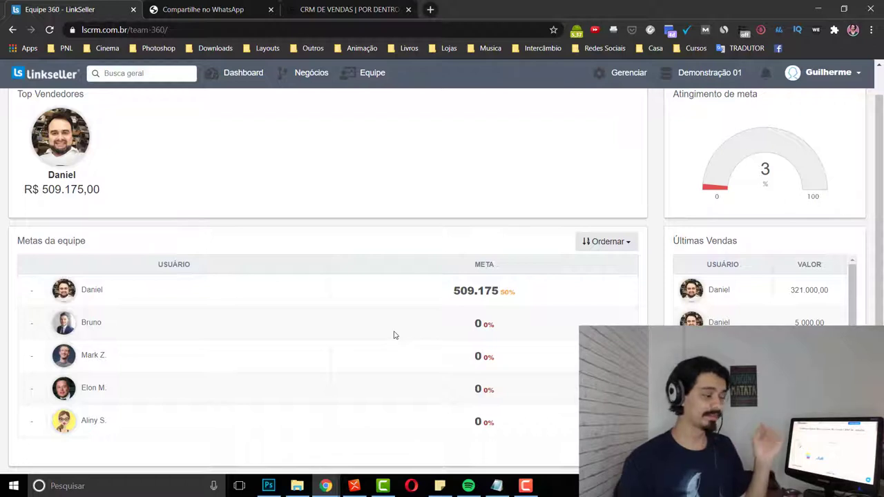
pyautogui.scroll(1, 394, 335)
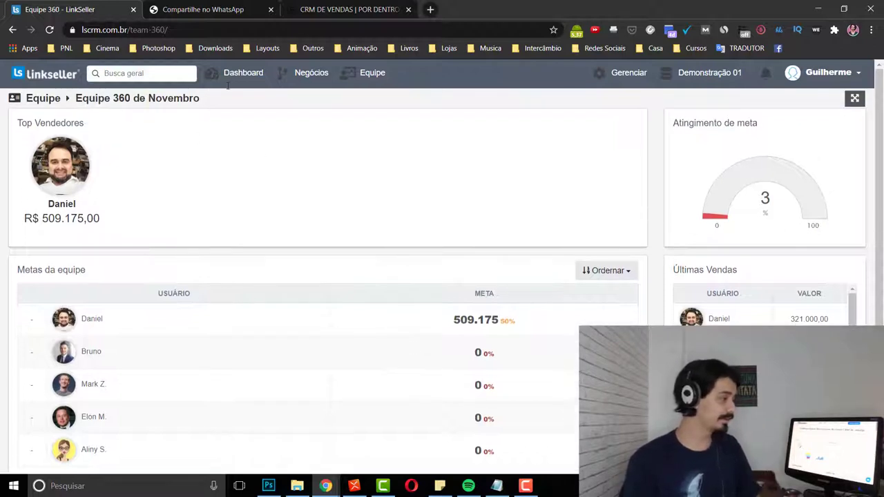
# Open Vendedor 360 and review the indicators, opportunities and tasks for the total and each seller.
pyautogui.click(376, 161)
pyautogui.scroll(-3, 188, 228)
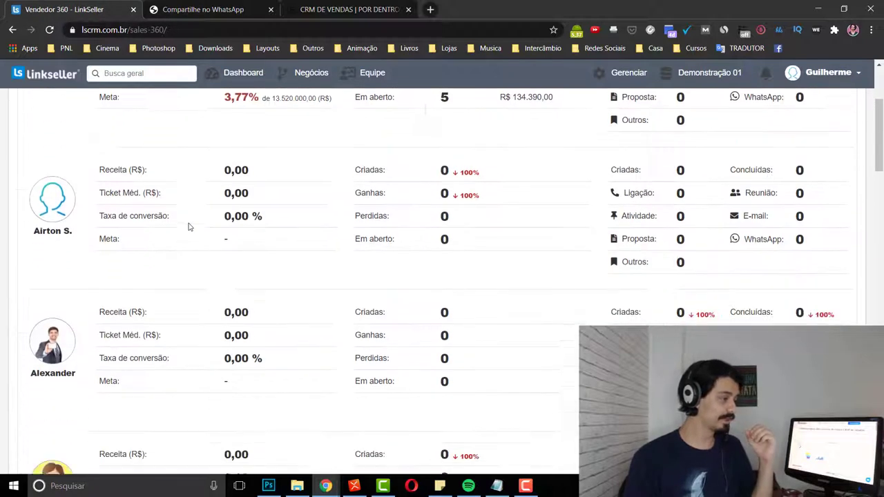
pyautogui.scroll(3, 156, 307)
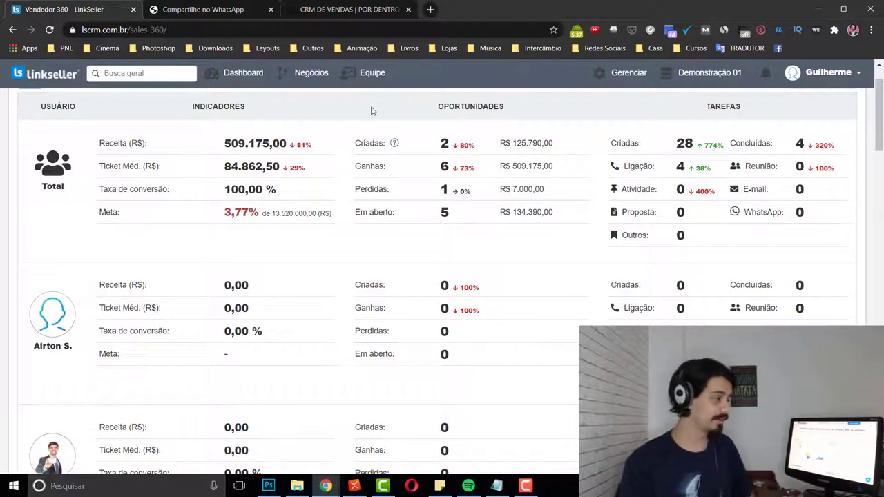
# Open Pré-vendas 360 and review its indicators, leads by situation and opportunities.
pyautogui.click(374, 163)
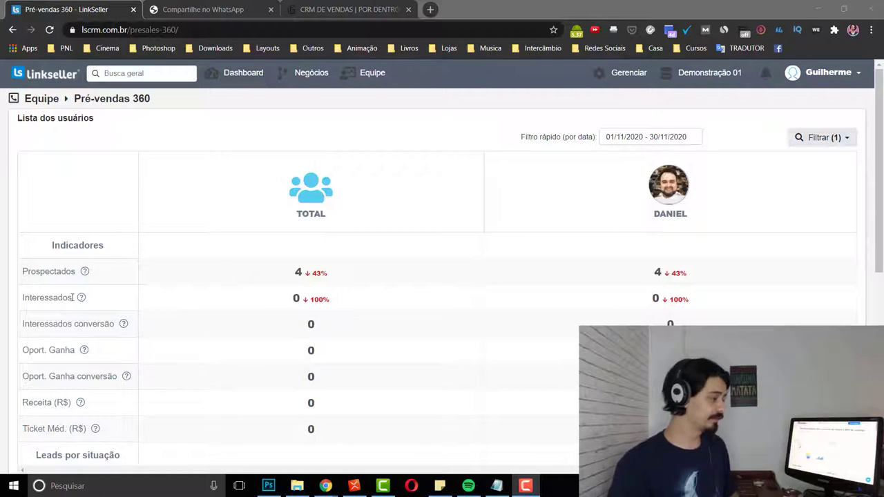
pyautogui.scroll(-7, 110, 345)
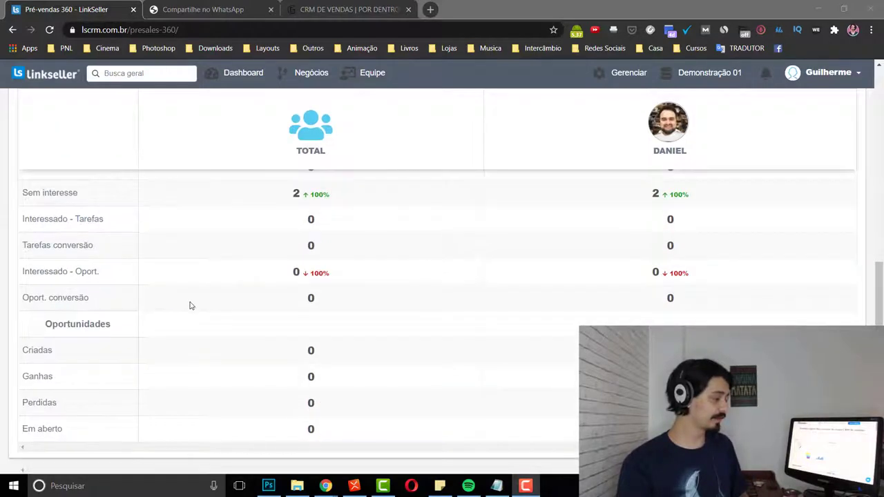
pyautogui.scroll(5, 545, 316)
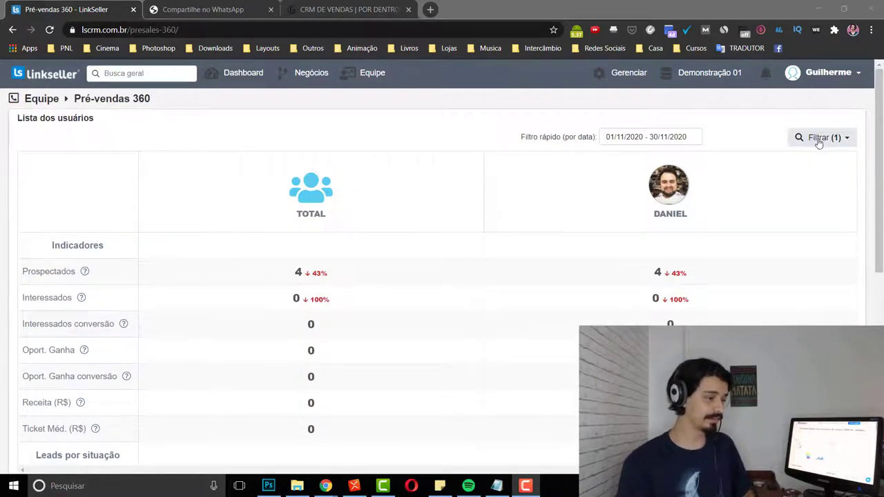
# Show the Pré-vendas 360 filter options for Responsável and Equipe without applying any filter.
pyautogui.click(819, 138)
pyautogui.click(747, 198)
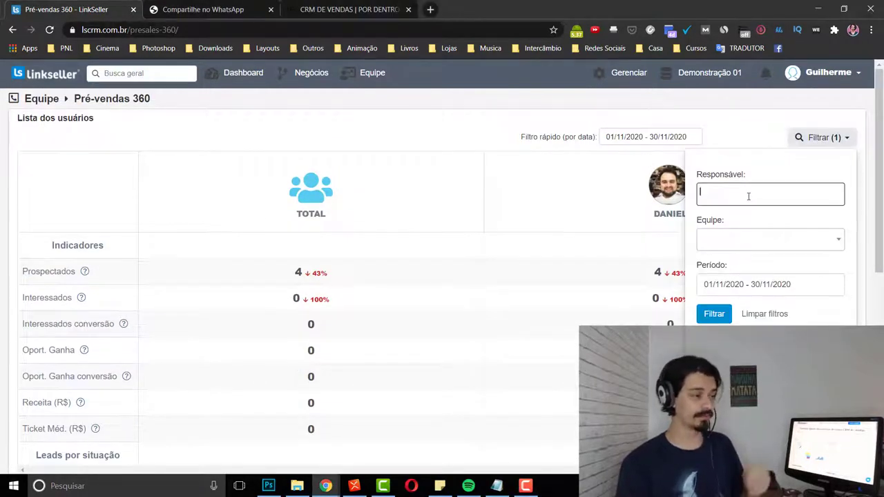
pyautogui.click(748, 196)
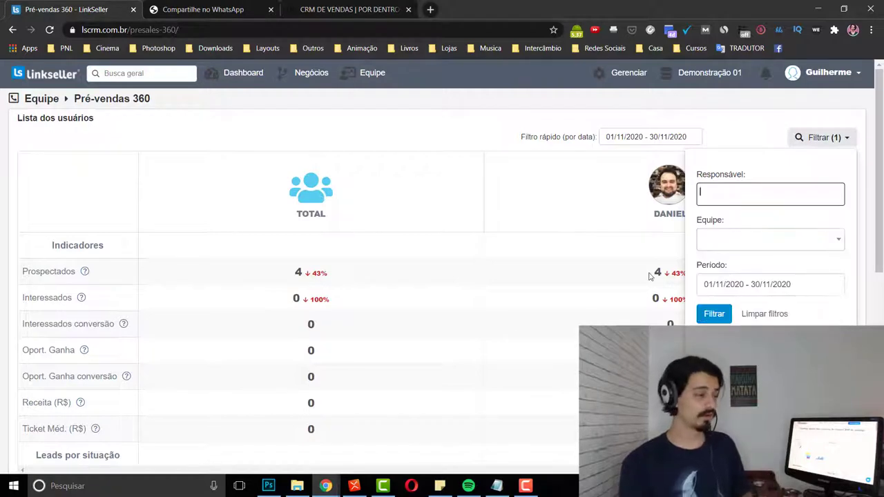
pyautogui.click(744, 243)
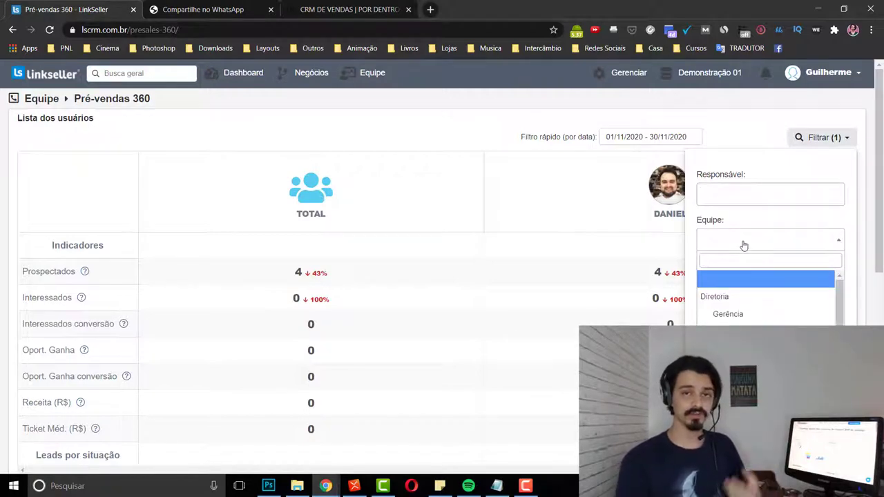
pyautogui.click(660, 240)
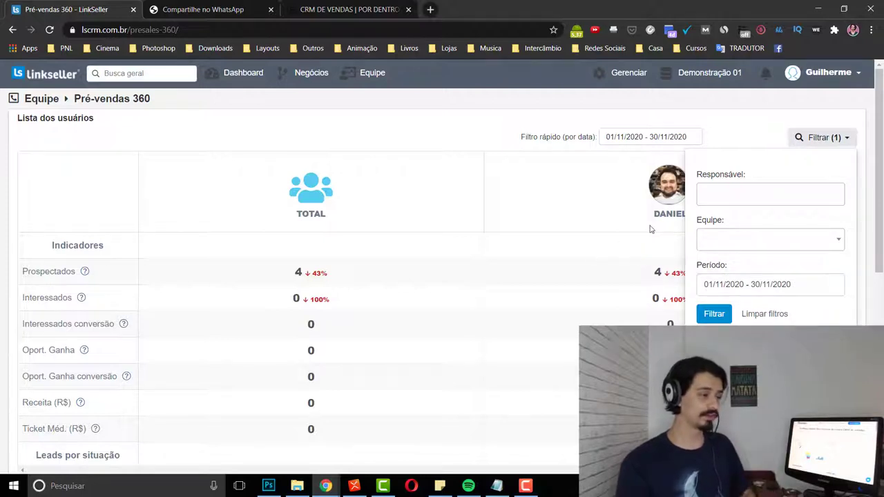
# Open the team's Gráficos and examine the Oportunidades por usuários charts for quantity and revenue.
pyautogui.click(372, 73)
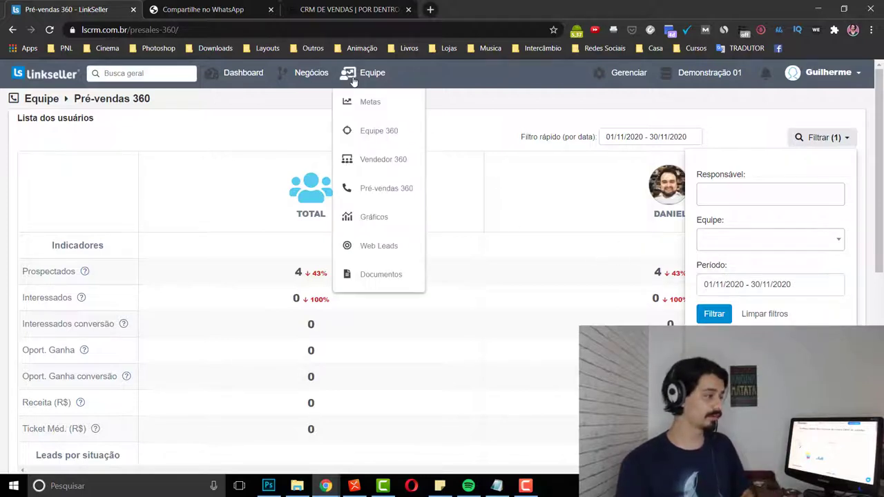
pyautogui.click(375, 218)
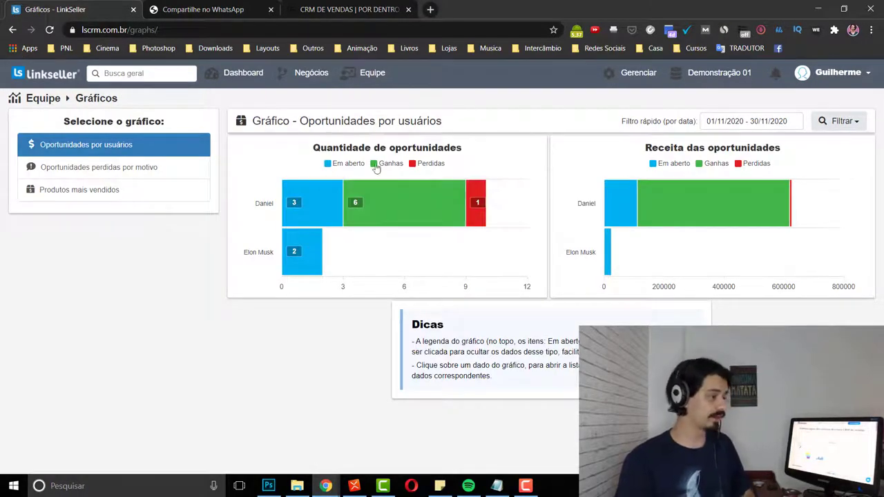
pyautogui.moveTo(713, 219)
pyautogui.moveTo(346, 228)
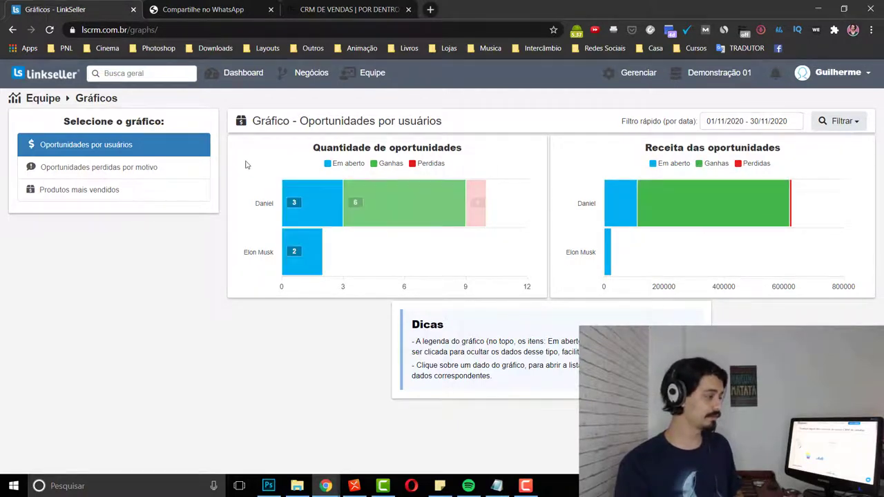
# View the Oportunidades perdidas por motivo chart, highlight its lost revenue figure, and switch to Produtos mais vendidos.
pyautogui.click(81, 173)
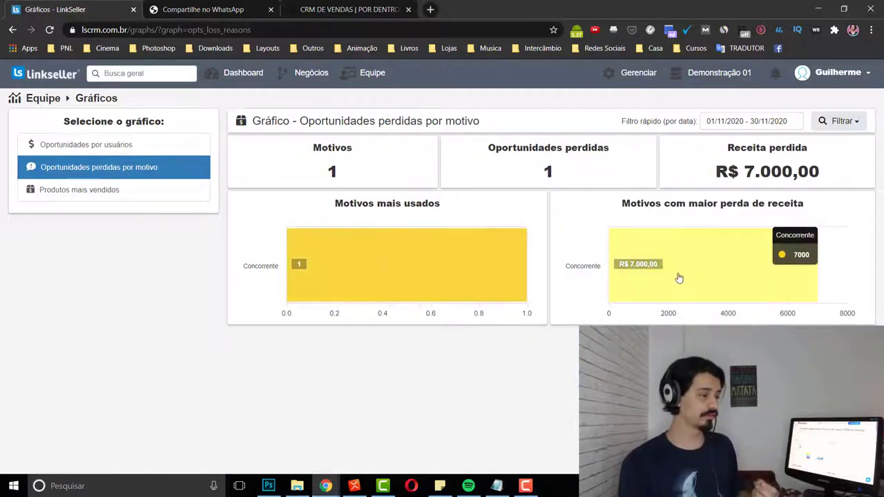
pyautogui.moveTo(744, 171); pyautogui.dragTo(800, 174)
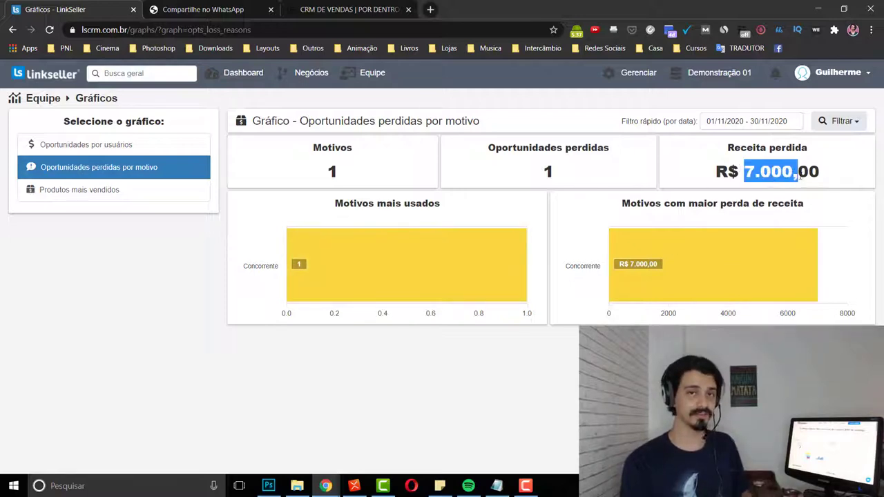
pyautogui.click(130, 195)
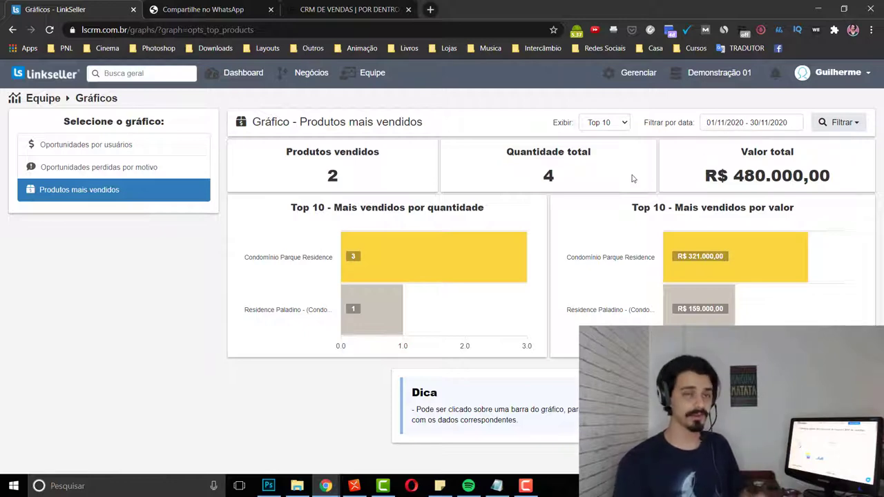
# Open the team's Web Leads page to view the list of campaigns.
pyautogui.click(367, 73)
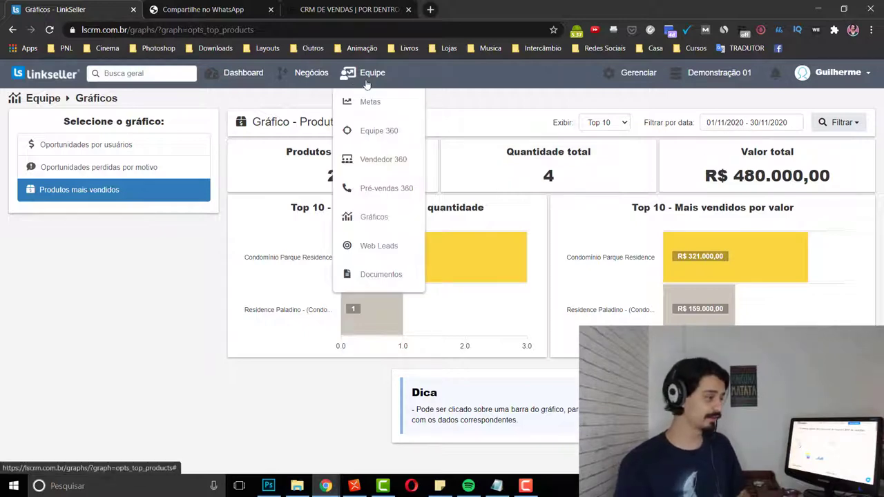
pyautogui.click(381, 251)
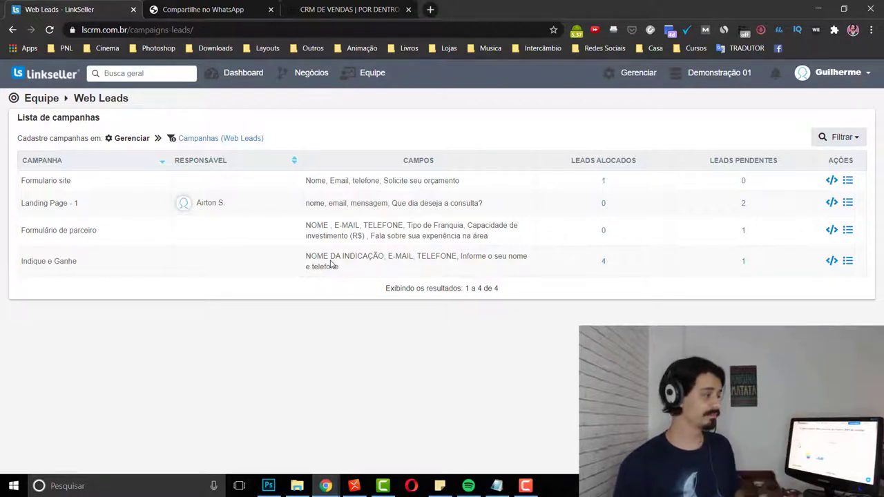
# Highlight the Formulario site campaign and its allocated leads, and open the team's Documentos/Arquivos page.
pyautogui.moveTo(43, 177); pyautogui.dragTo(84, 185)
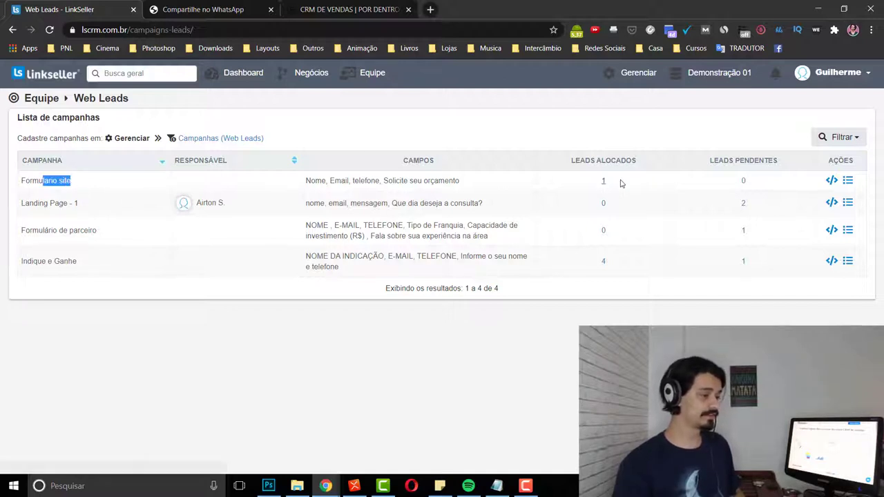
pyautogui.moveTo(600, 183); pyautogui.dragTo(619, 185)
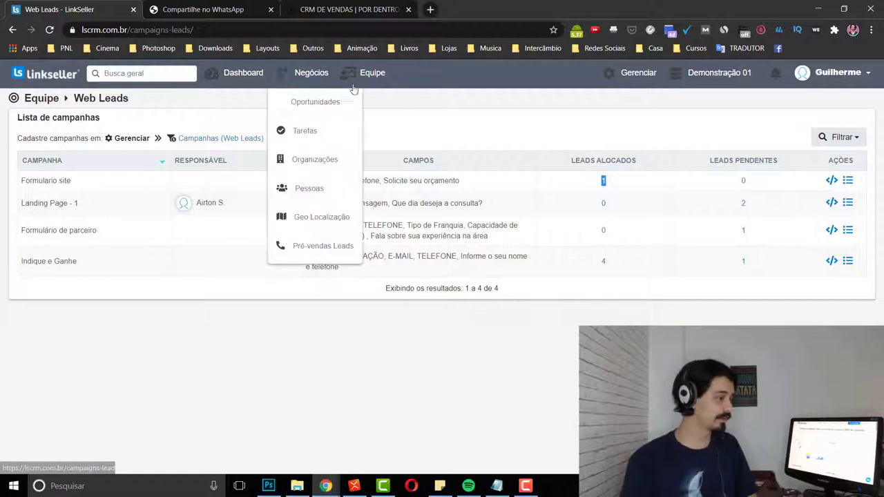
pyautogui.moveTo(372, 73)
pyautogui.click(377, 277)
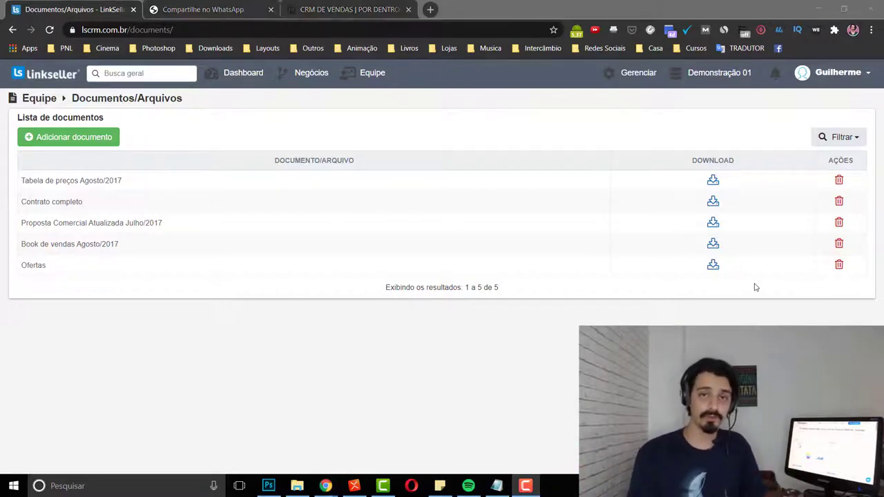
# Open the Usuários list and start a new user, showing the empty name and email fields.
pyautogui.click(636, 73)
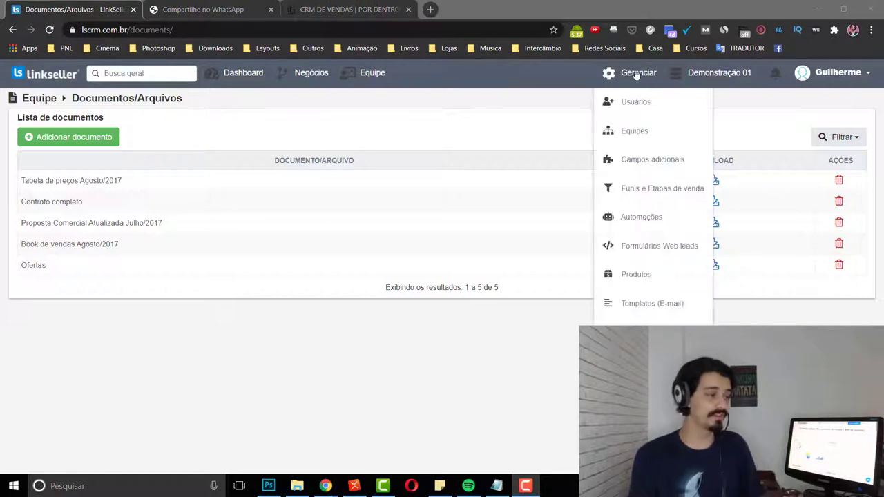
pyautogui.click(652, 107)
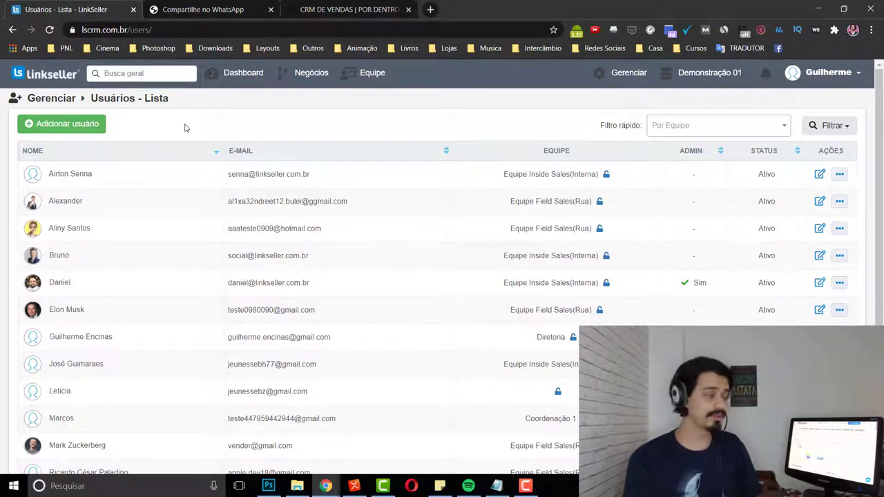
pyautogui.click(69, 124)
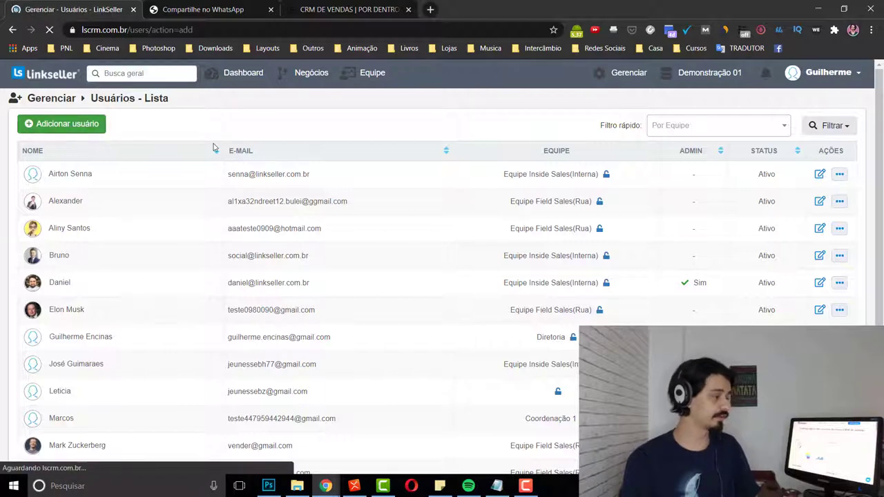
pyautogui.click(273, 151)
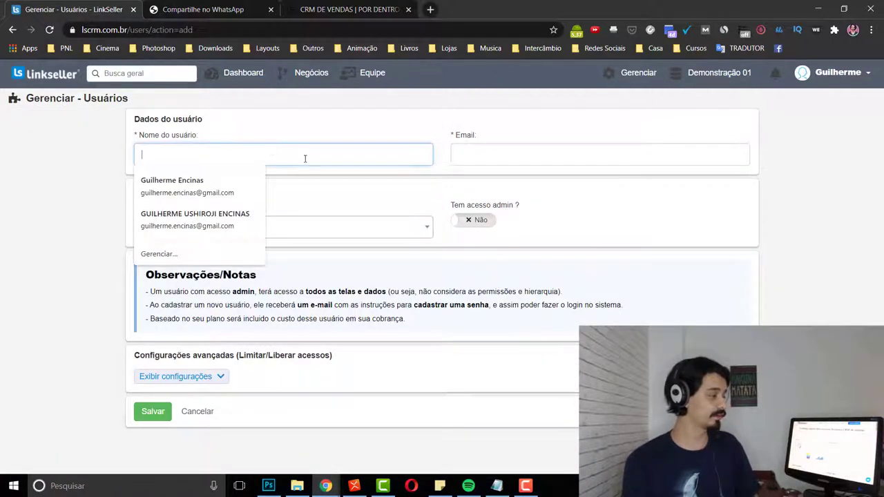
pyautogui.click(494, 156)
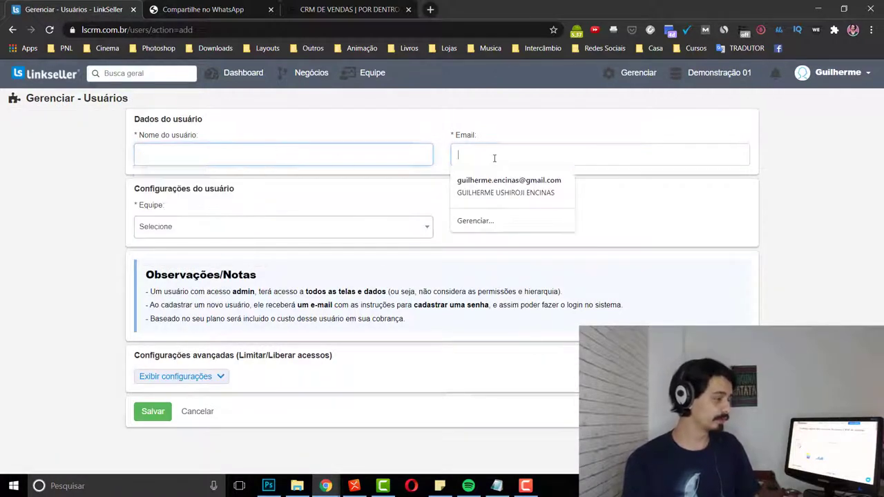
# Show the Equipe hierarchy options for the new user without choosing one.
pyautogui.click(267, 226)
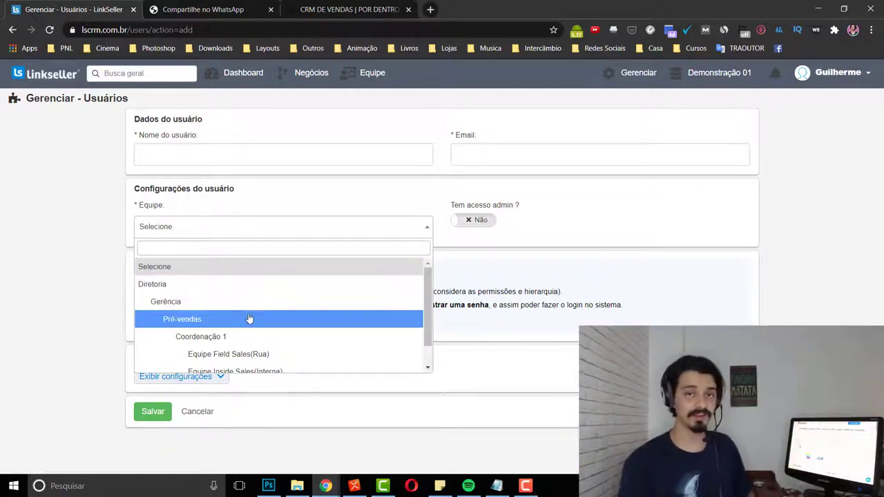
pyautogui.scroll(-1, 282, 317)
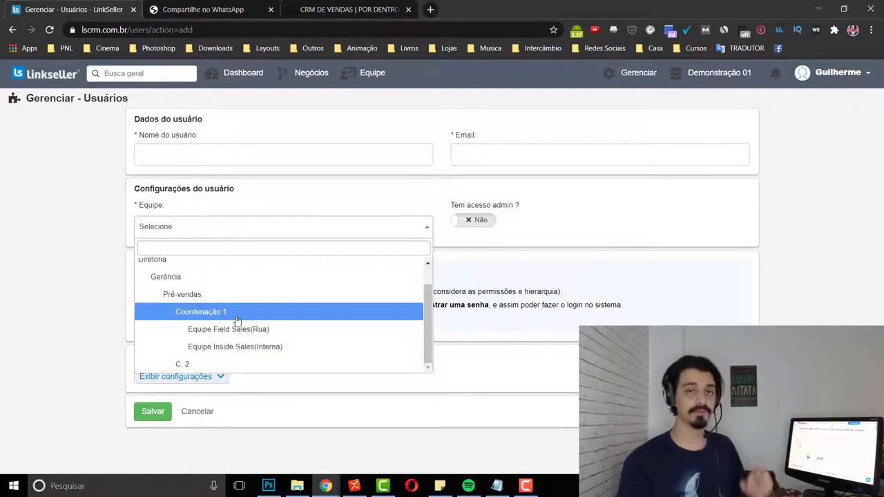
pyautogui.click(64, 245)
# Expand the new user's advanced access settings and assign the user to the Coordenação 1 team.
pyautogui.click(217, 375)
pyautogui.scroll(-4, 253, 354)
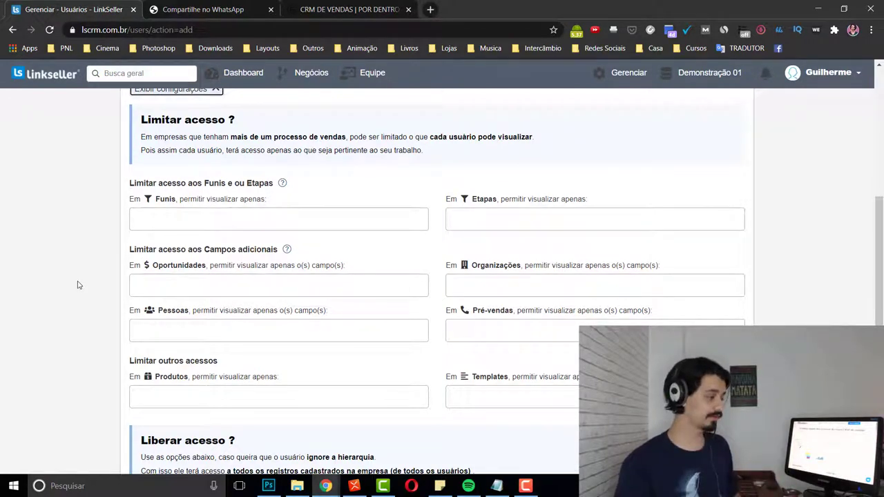
pyautogui.scroll(5, 219, 226)
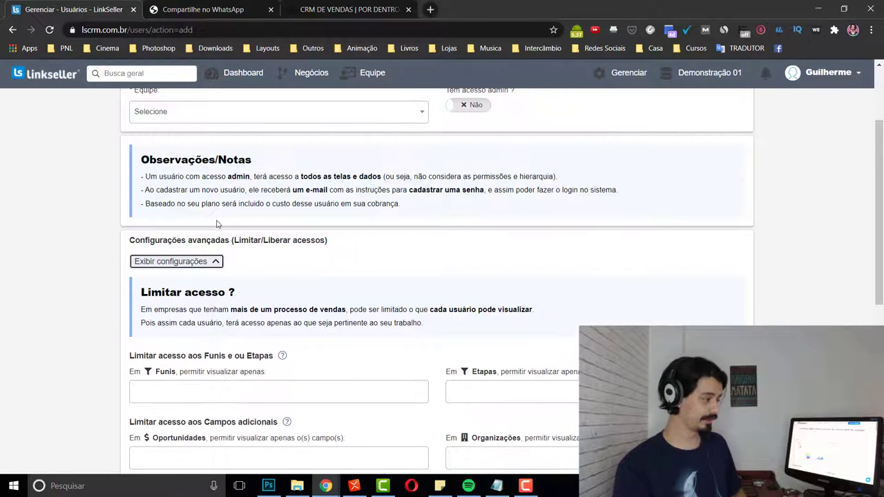
pyautogui.click(217, 227)
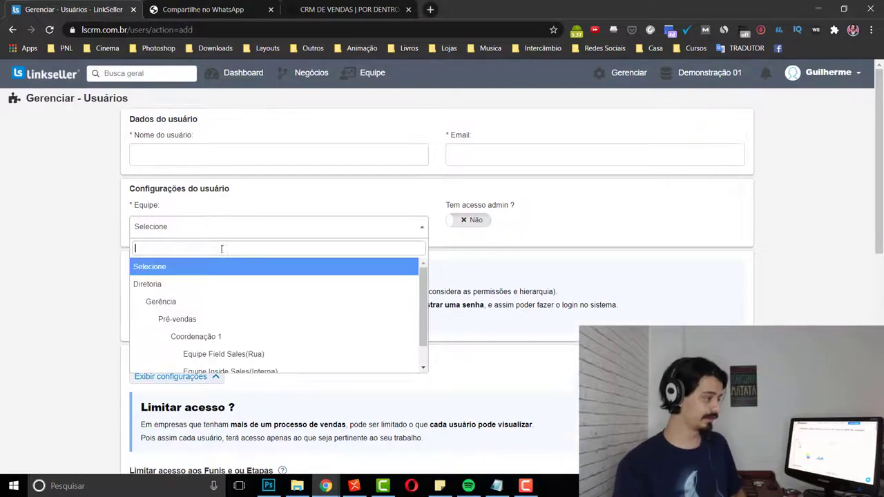
pyautogui.click(202, 336)
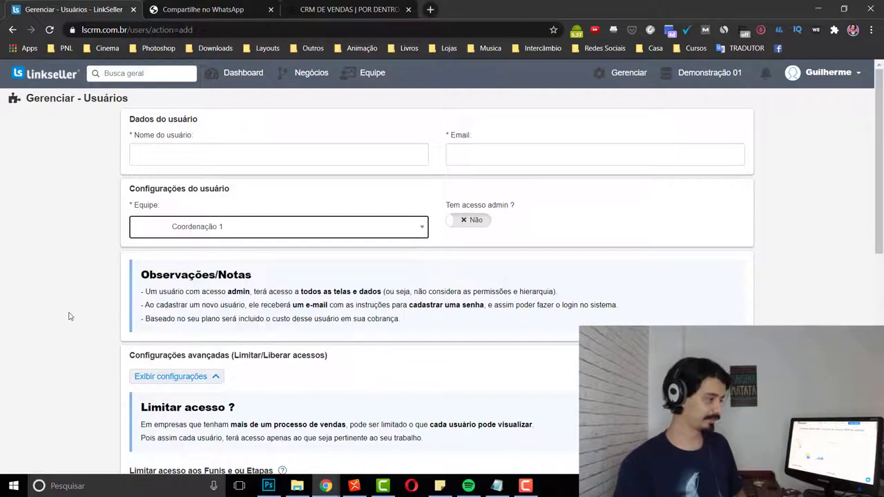
# Limit the new user's visible additional fields to Numero de funcionários in Organizações and Cidade in Pré-vendas.
pyautogui.scroll(-5, 72, 312)
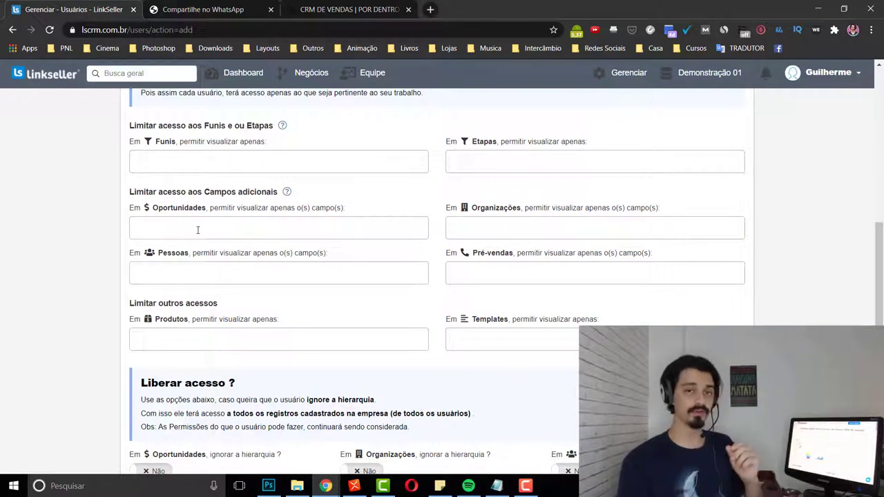
pyautogui.click(468, 221)
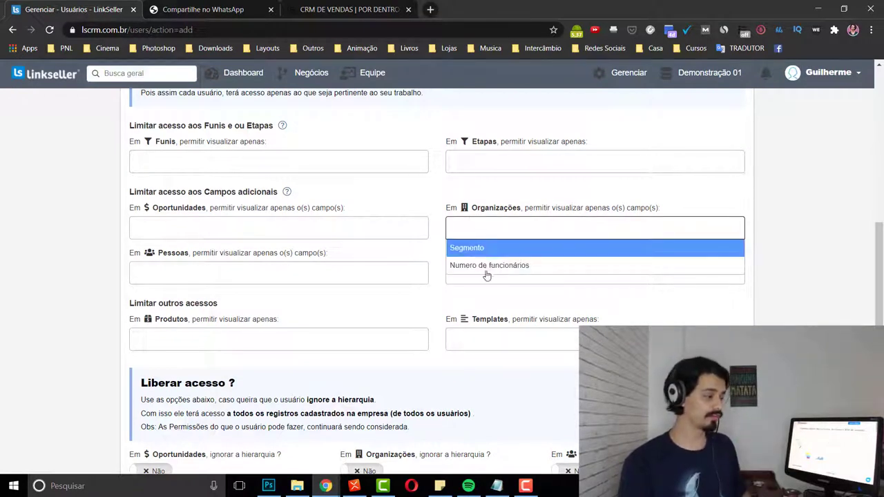
pyautogui.click(500, 233)
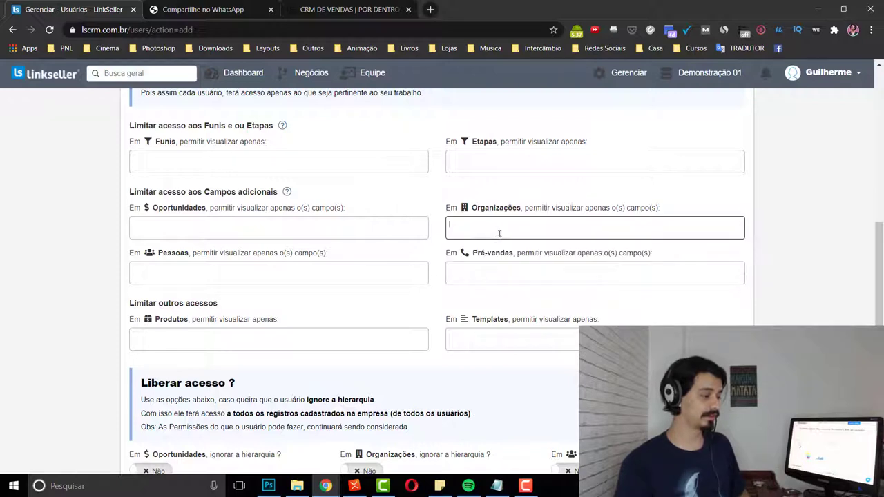
pyautogui.click(494, 224)
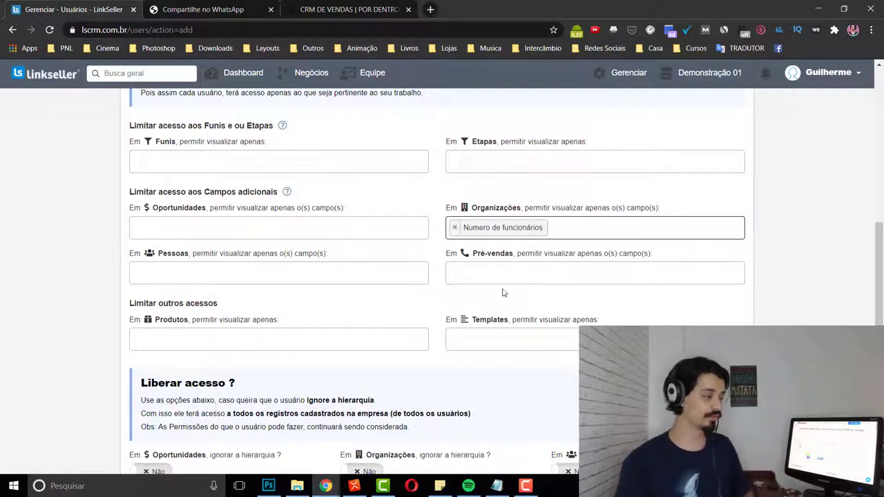
pyautogui.click(497, 276)
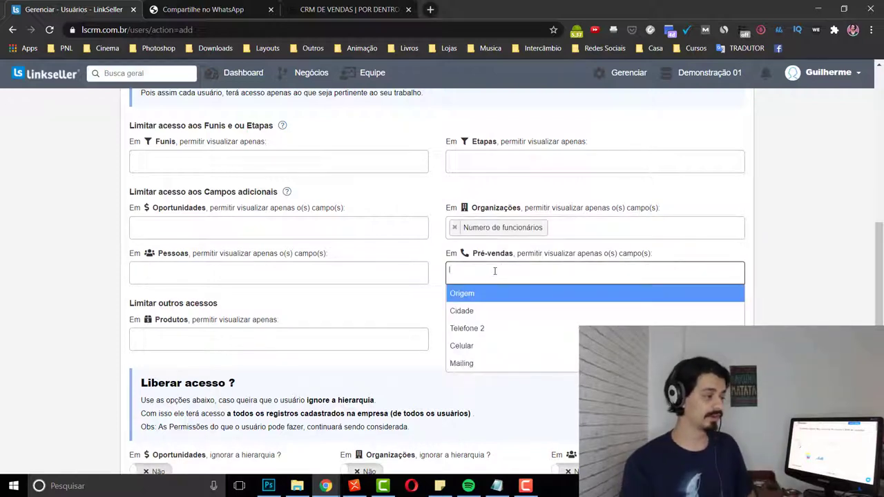
pyautogui.click(474, 311)
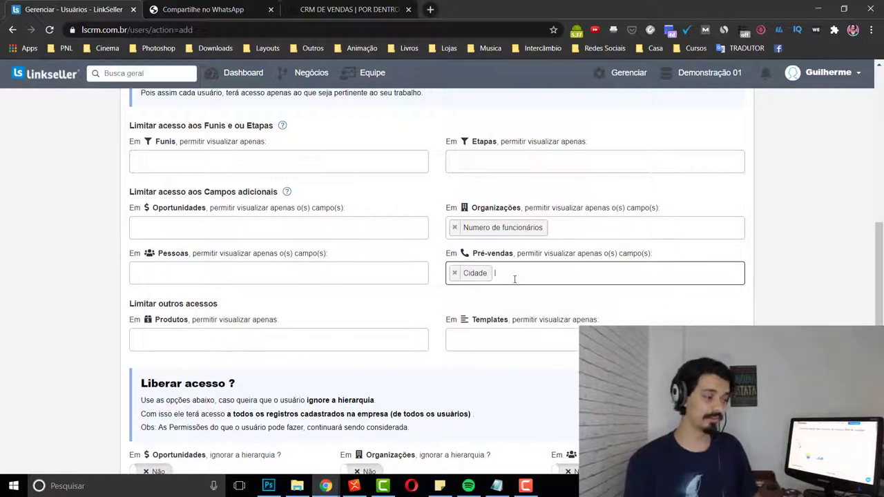
# Review the Liberar acesso options, switching the ignore-hierarchy setting for Oportunidades on and back off.
pyautogui.scroll(1, 219, 280)
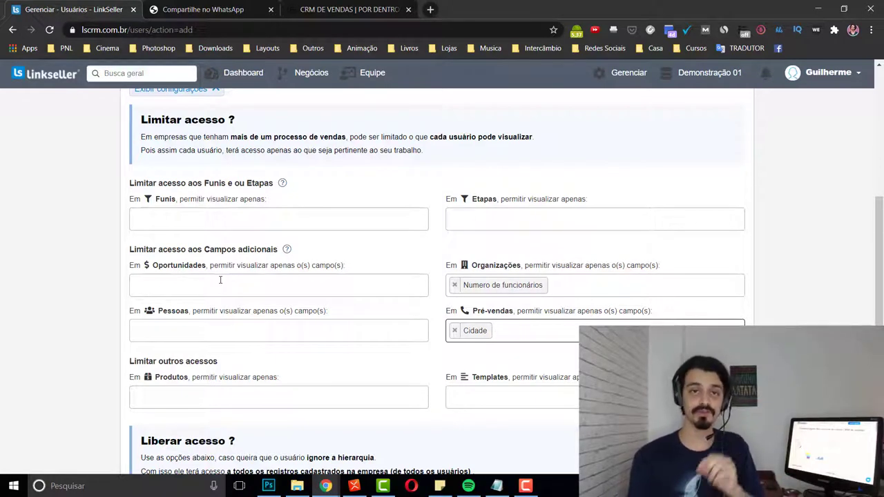
pyautogui.scroll(1, 236, 201)
pyautogui.scroll(-4, 234, 271)
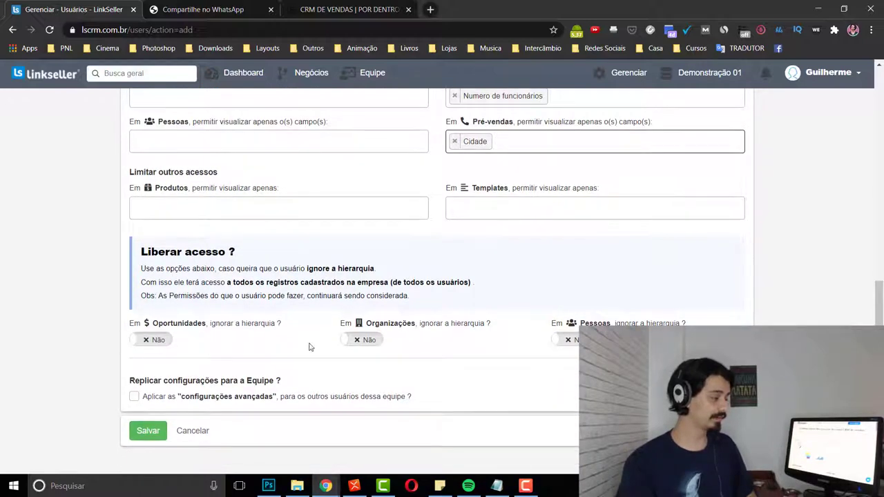
pyautogui.click(155, 343)
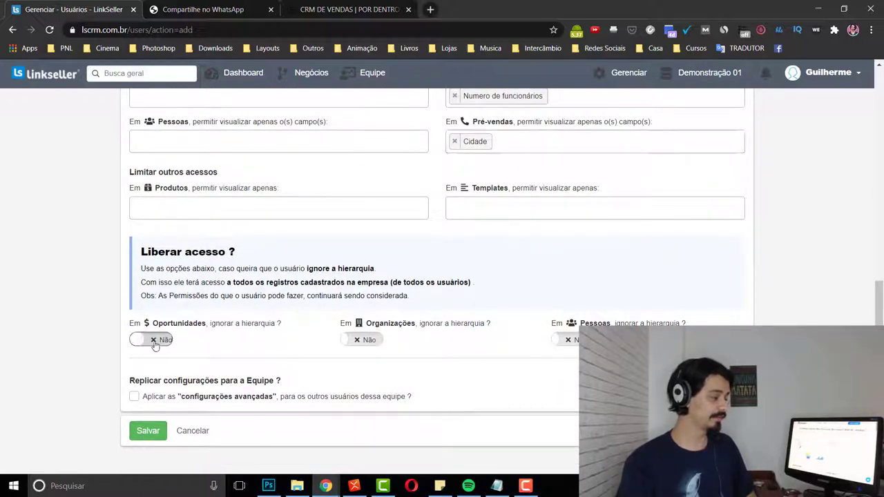
pyautogui.click(152, 340)
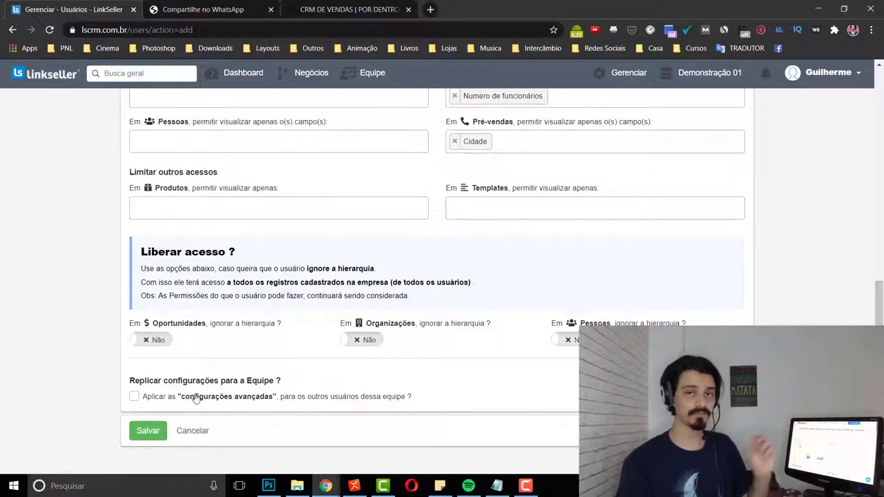
pyautogui.scroll(3, 420, 238)
pyautogui.scroll(5, 420, 239)
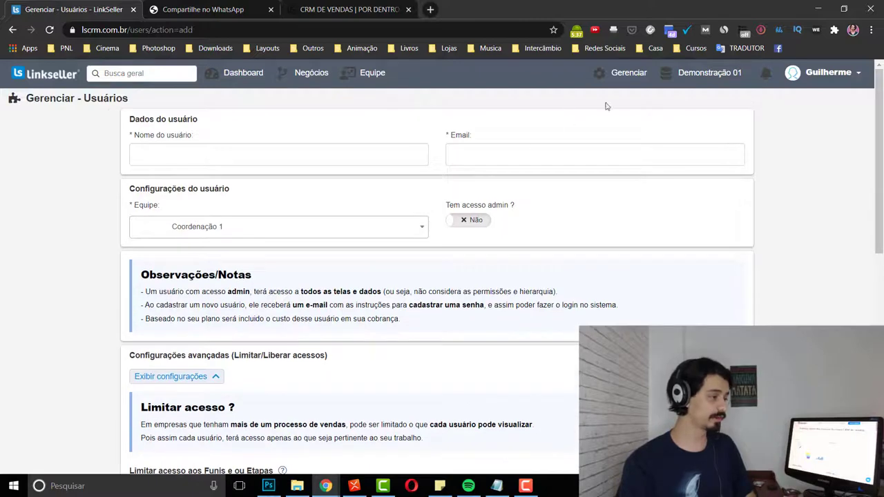
# Open the Equipes management page, start a new team, and show the superior team options without choosing one.
pyautogui.click(628, 73)
pyautogui.click(624, 132)
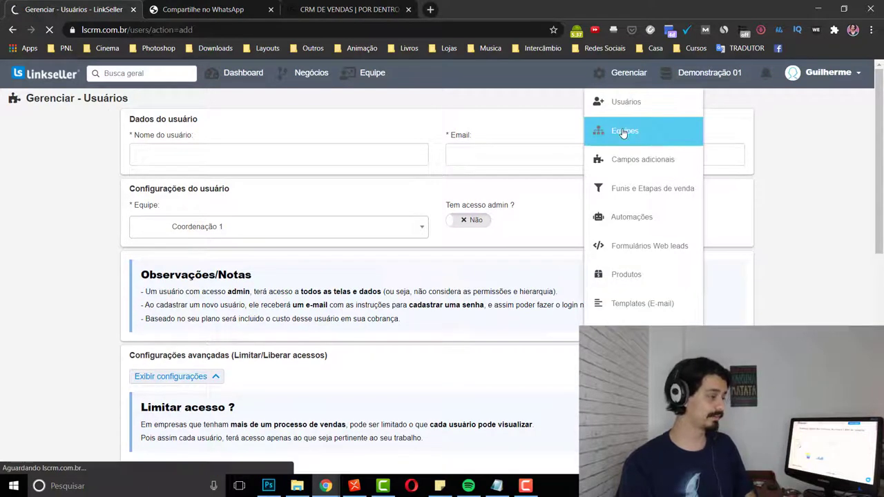
pyautogui.click(69, 127)
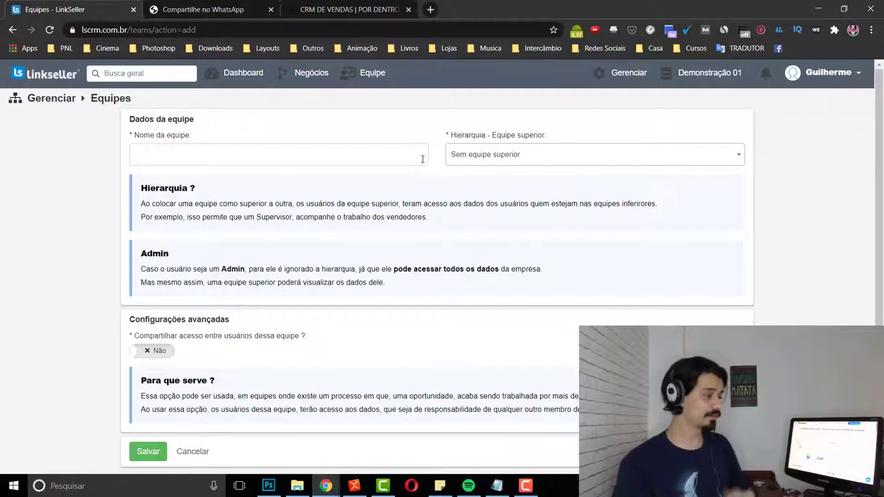
pyautogui.click(492, 161)
pyautogui.scroll(-2, 546, 263)
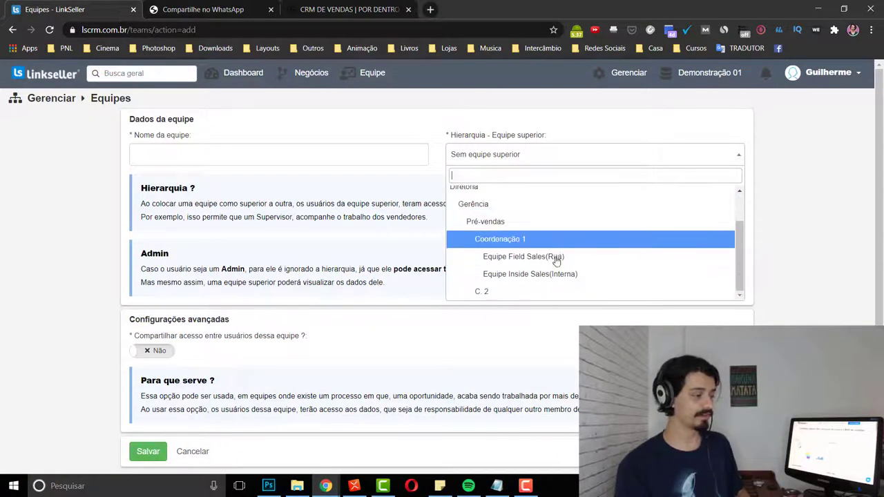
pyautogui.scroll(-1, 207, 342)
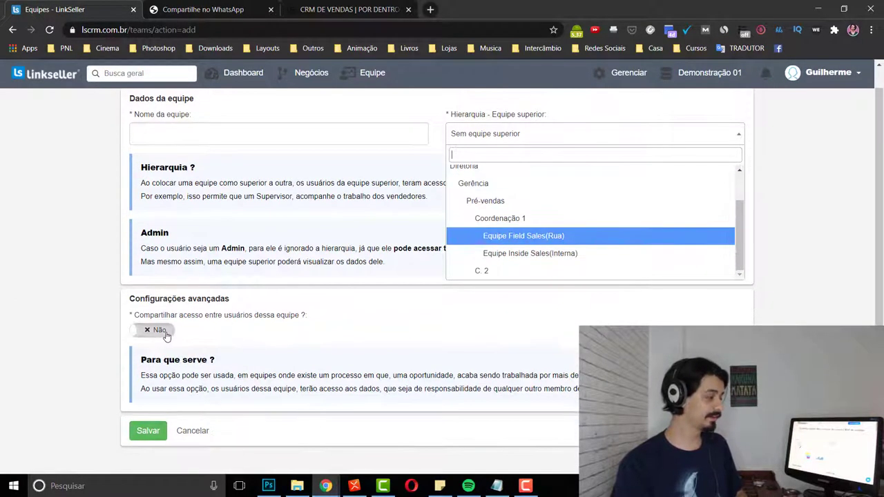
# Switch the new team's shared access between its users to Sim and back to Não.
pyautogui.click(154, 332)
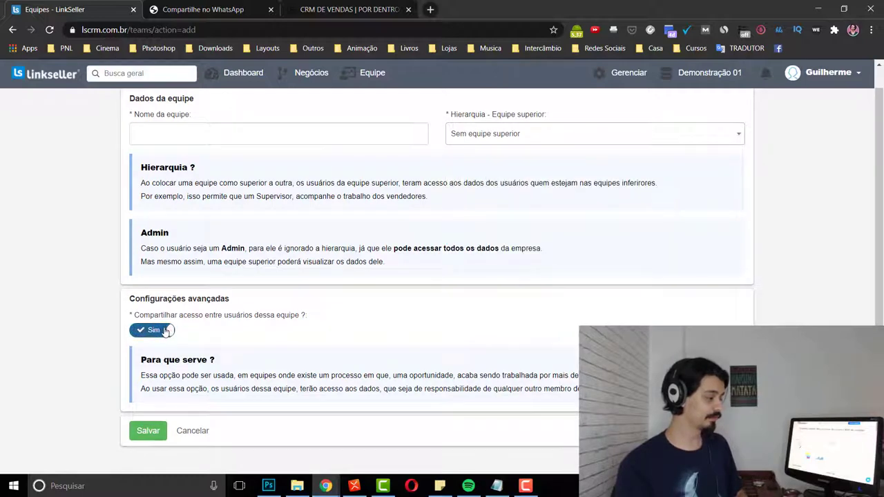
pyautogui.click(146, 330)
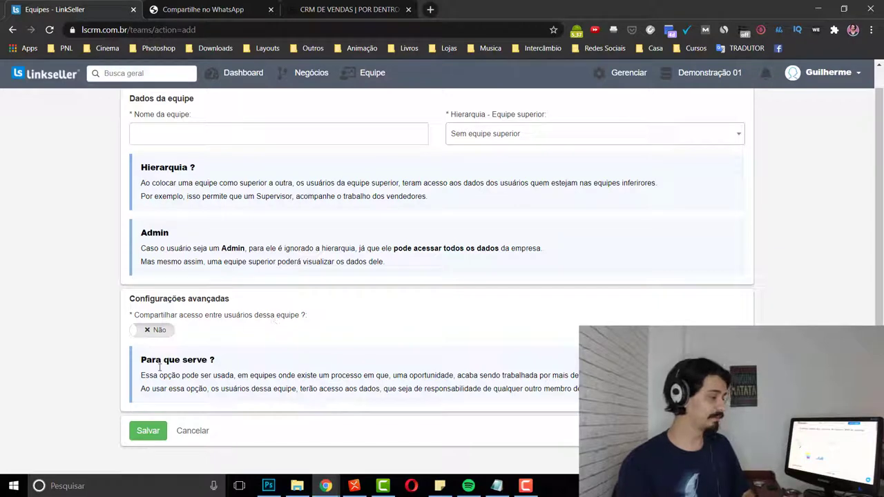
pyautogui.scroll(1, 327, 232)
pyautogui.scroll(1, 326, 231)
# Open the Campos adicionais page and view the list of fields for Oportunidades.
pyautogui.click(622, 73)
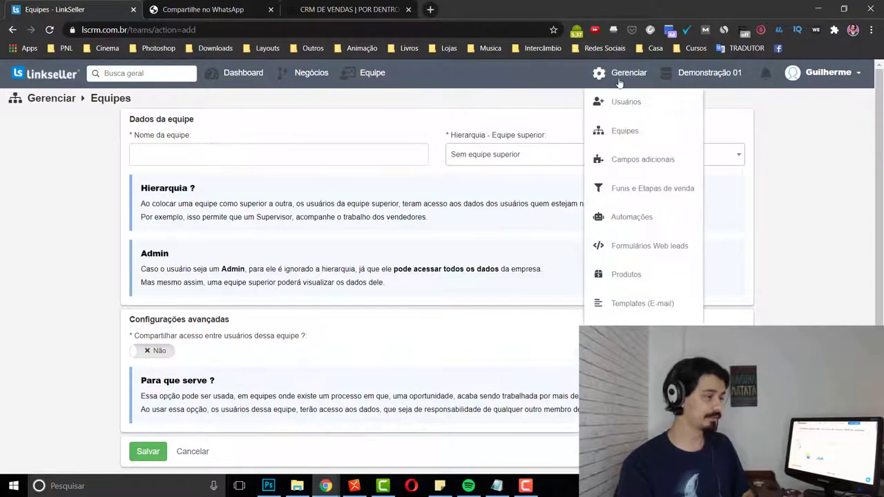
pyautogui.click(636, 166)
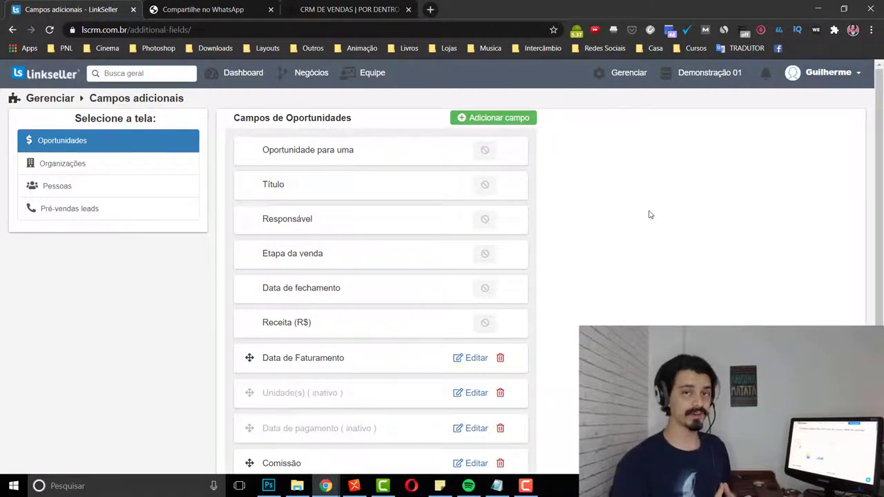
pyautogui.click(487, 118)
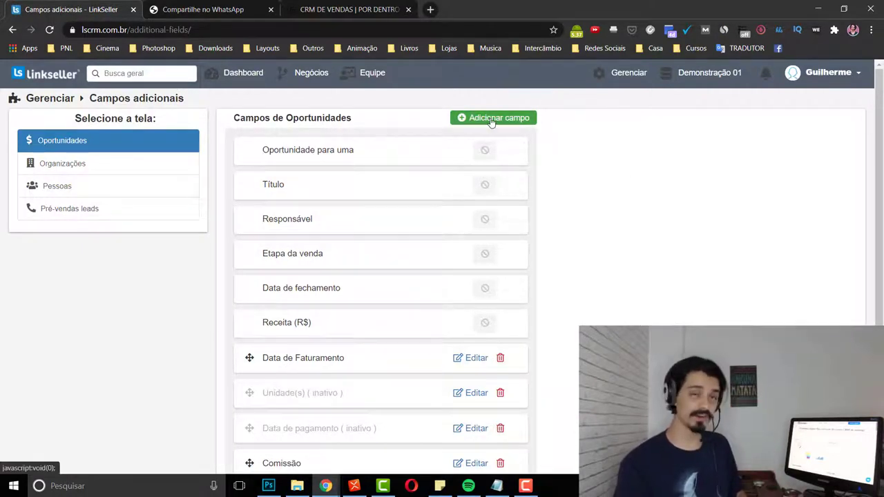
pyautogui.scroll(-1, 332, 271)
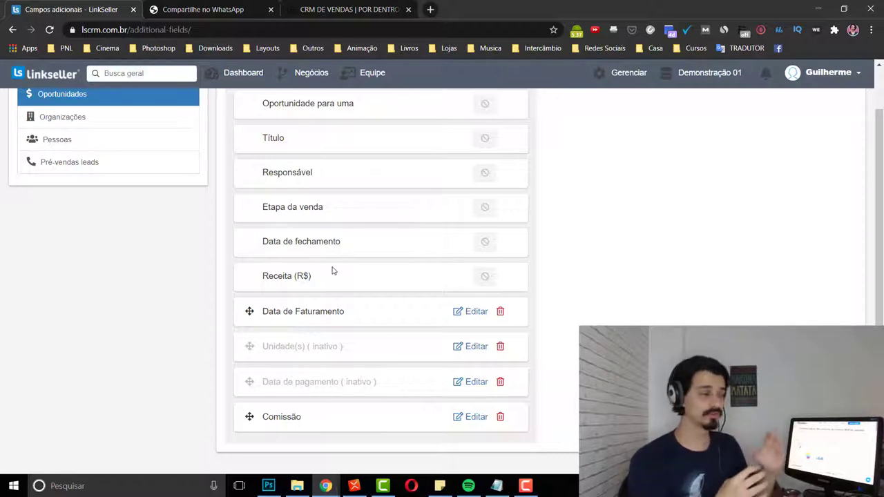
# Start a new additional field for Oportunidades and show its field name entry without filling it in.
pyautogui.scroll(1, 367, 281)
pyautogui.click(472, 122)
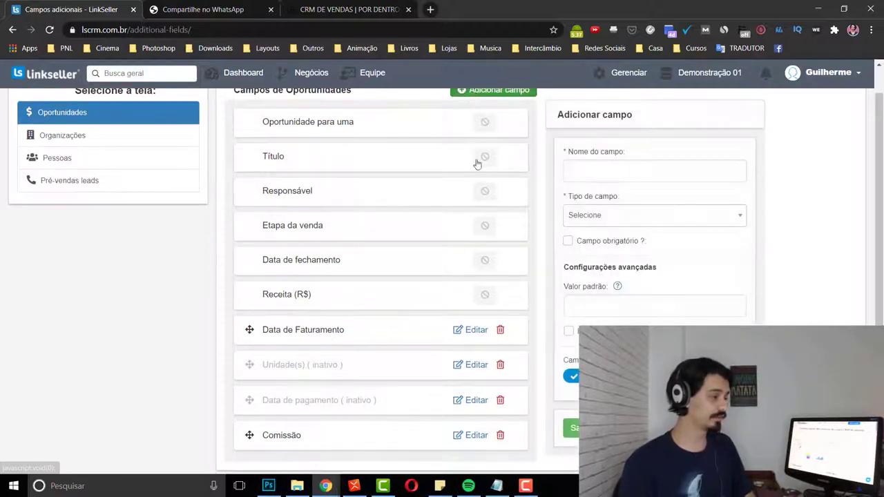
pyautogui.click(604, 176)
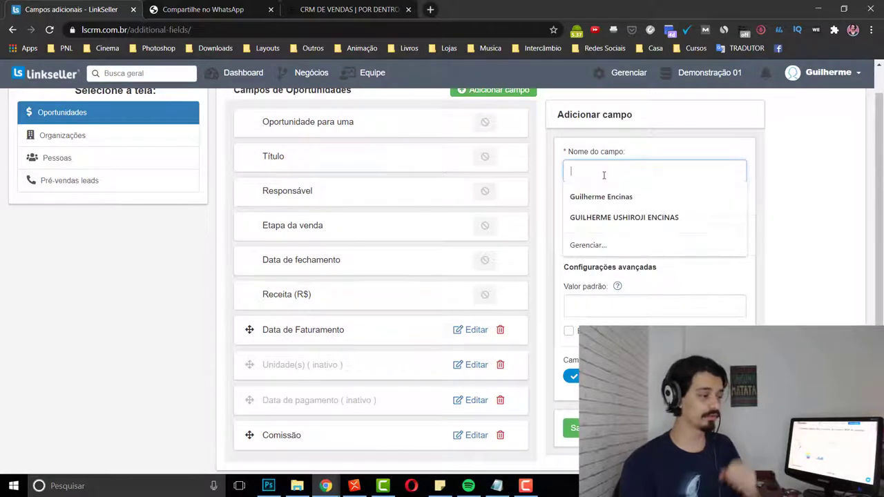
pyautogui.click(765, 170)
# Review the field types available for the new Oportunidades field without choosing one.
pyautogui.click(628, 221)
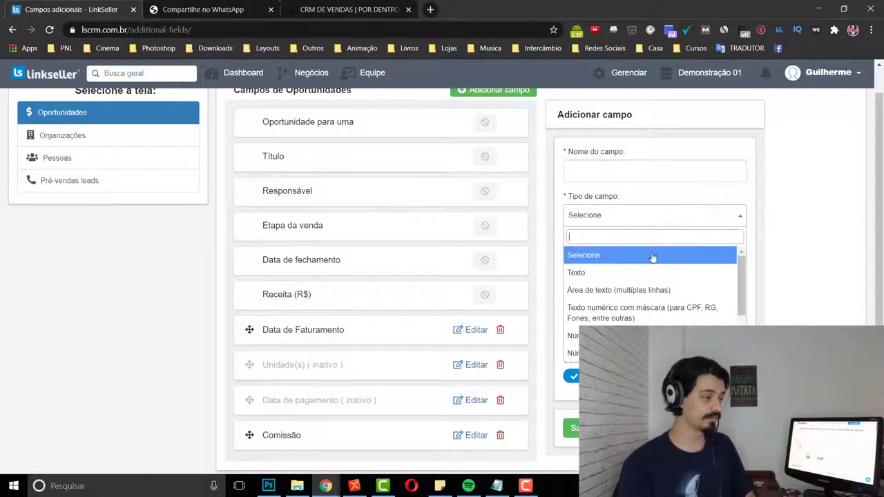
pyautogui.scroll(-2, 656, 312)
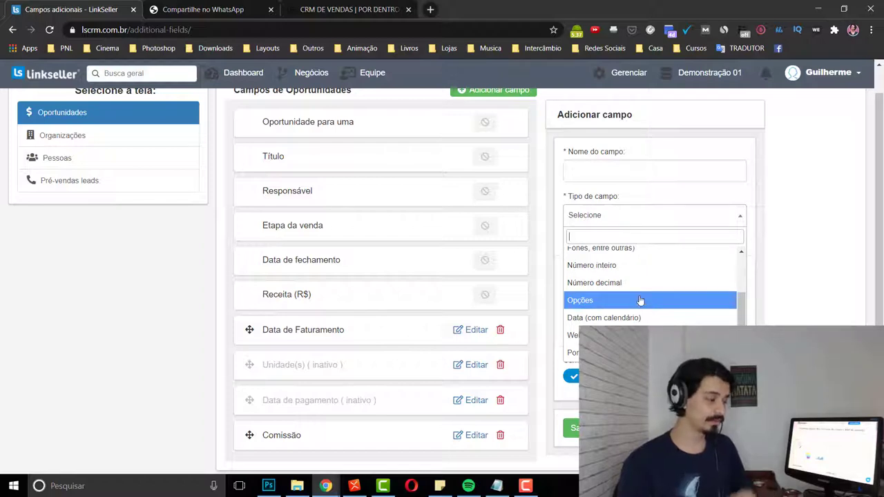
pyautogui.scroll(2, 614, 311)
pyautogui.scroll(-2, 615, 310)
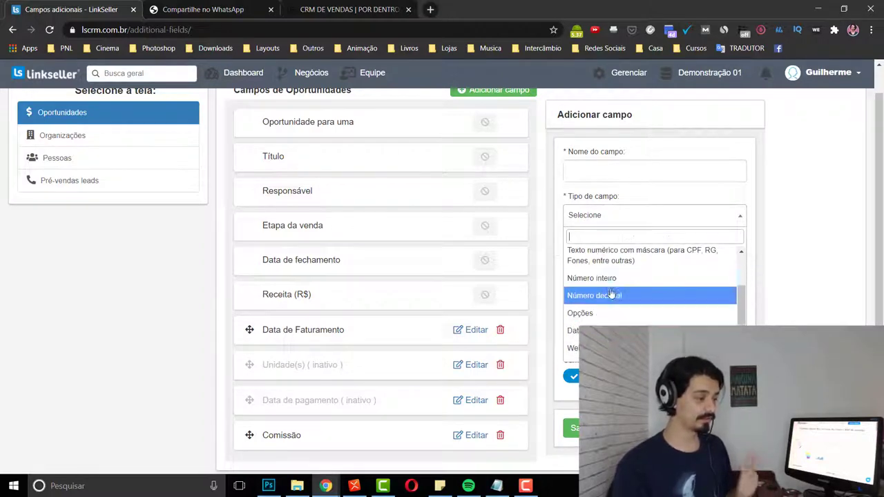
pyautogui.scroll(2, 615, 315)
pyautogui.scroll(-2, 617, 304)
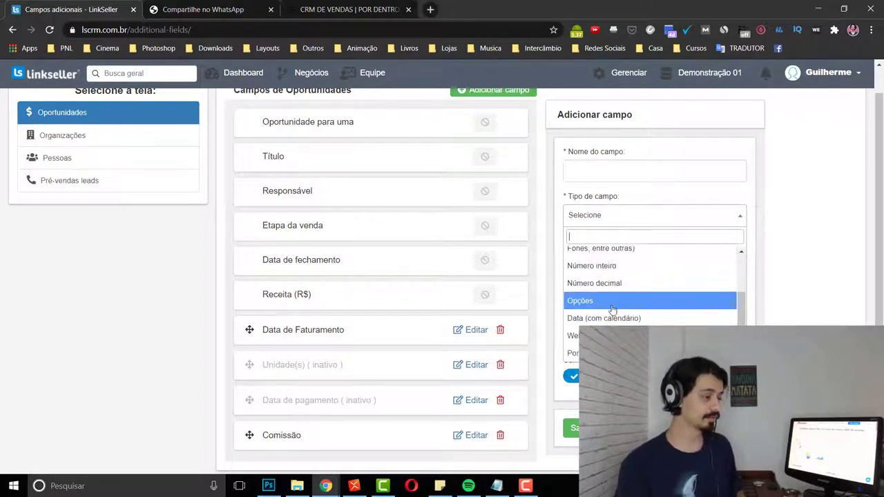
pyautogui.click(769, 292)
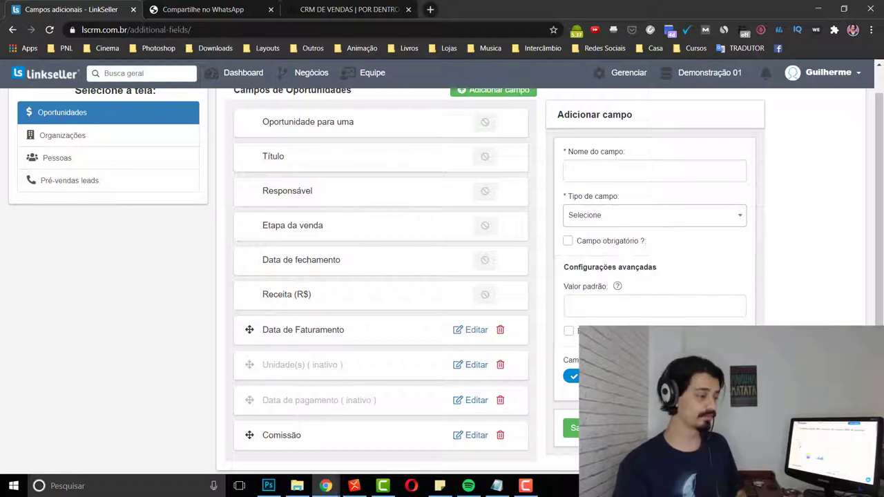
pyautogui.scroll(-1, 769, 291)
pyautogui.scroll(2, 256, 188)
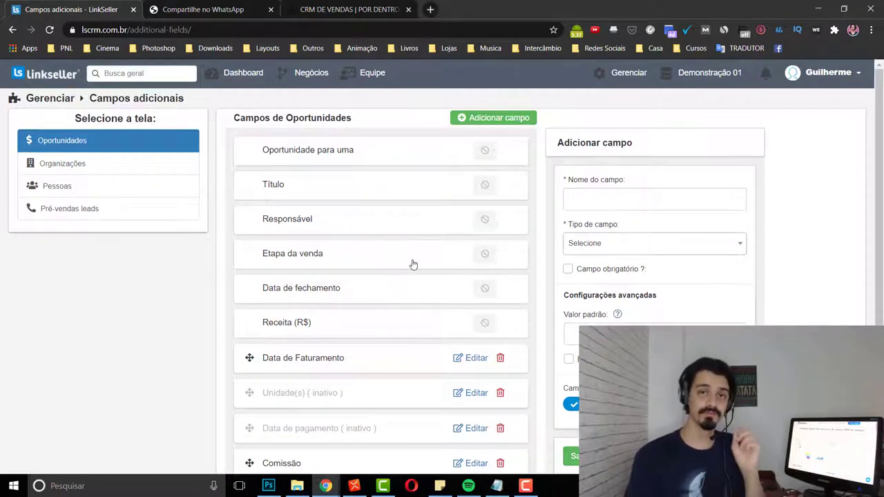
# Open the Funis e Etapas de venda page and start a new funnel, showing its name and abbreviated name fields.
pyautogui.click(628, 73)
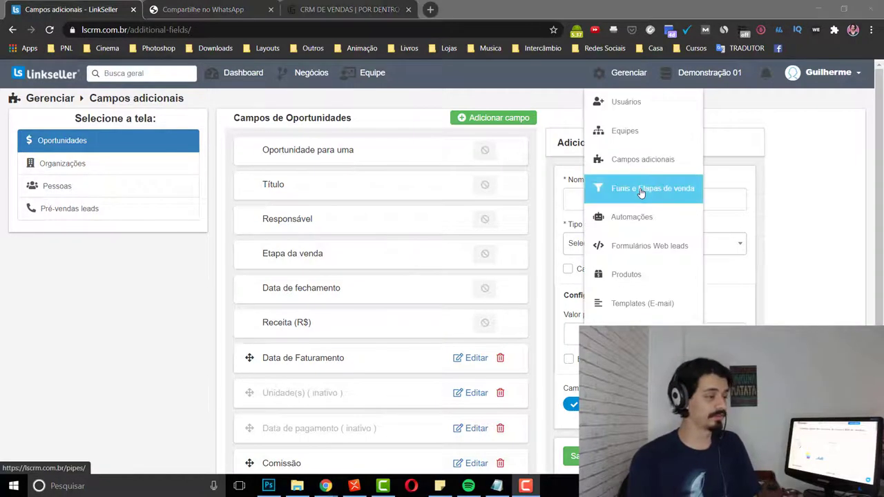
pyautogui.click(642, 191)
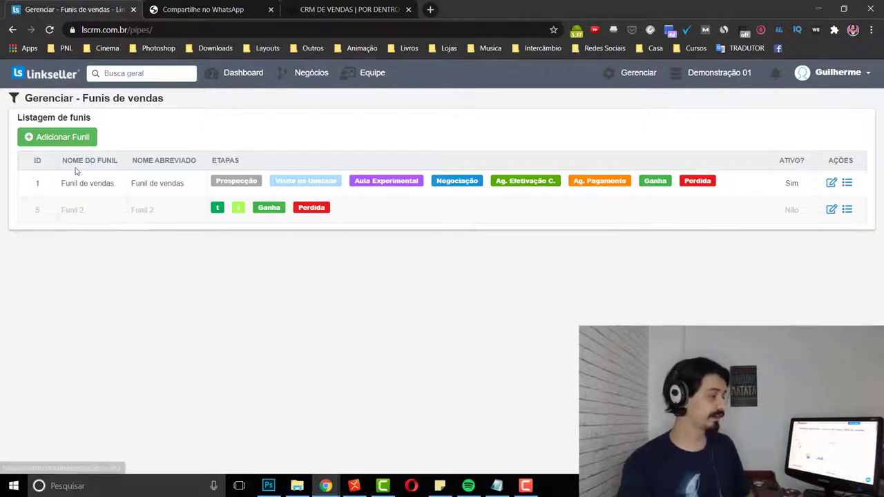
pyautogui.click(32, 136)
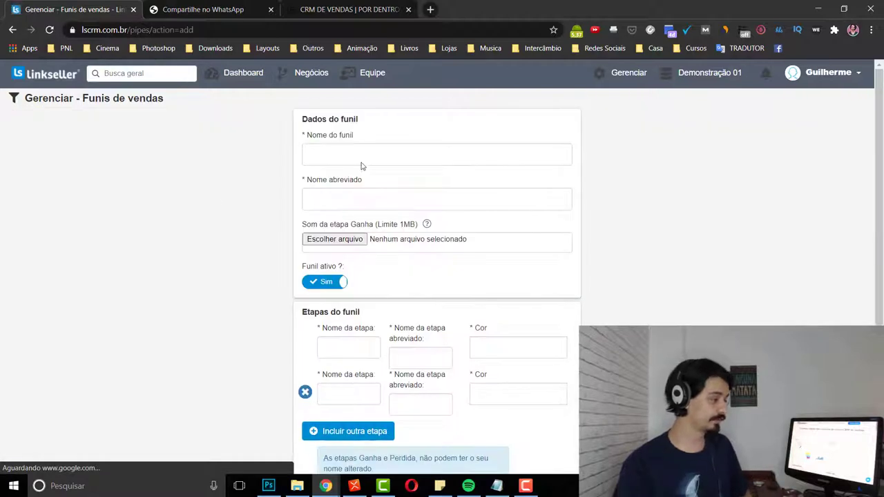
pyautogui.click(373, 160)
pyautogui.click(419, 204)
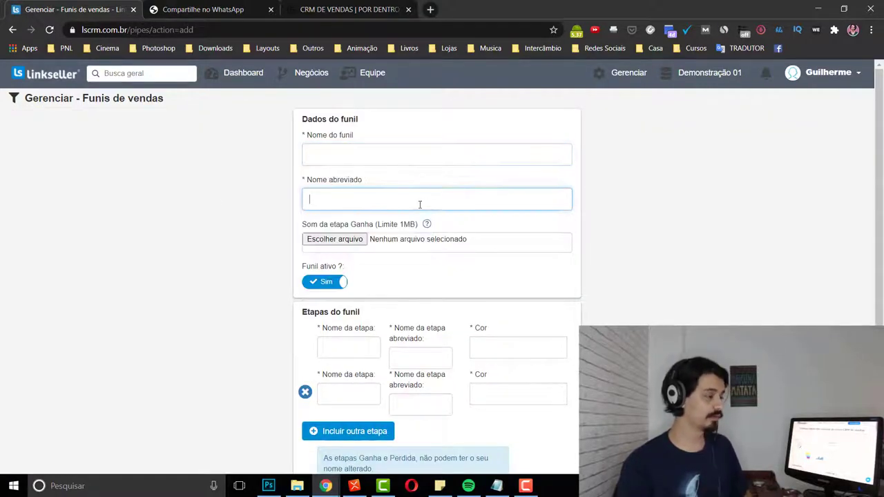
# Review the new funnel's stage fields and the second stage's colour palette, and return to the funnel list without saving.
pyautogui.scroll(-2, 316, 239)
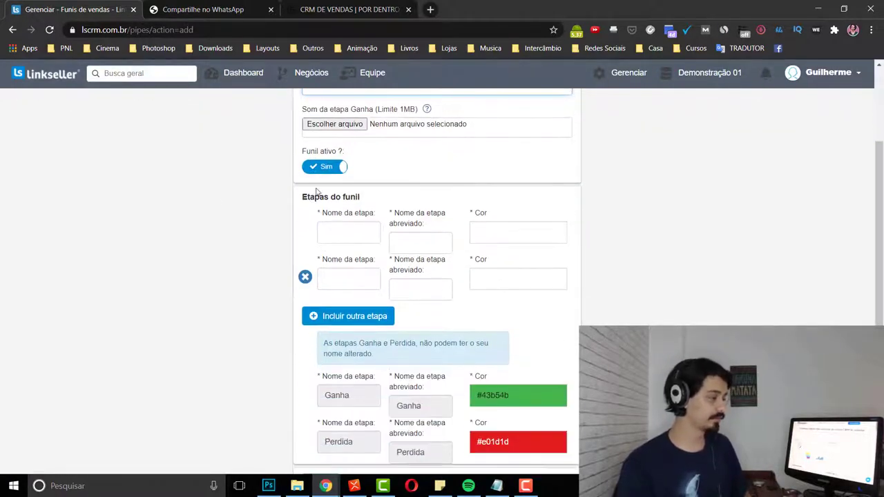
pyautogui.scroll(1, 320, 182)
pyautogui.scroll(-2, 333, 222)
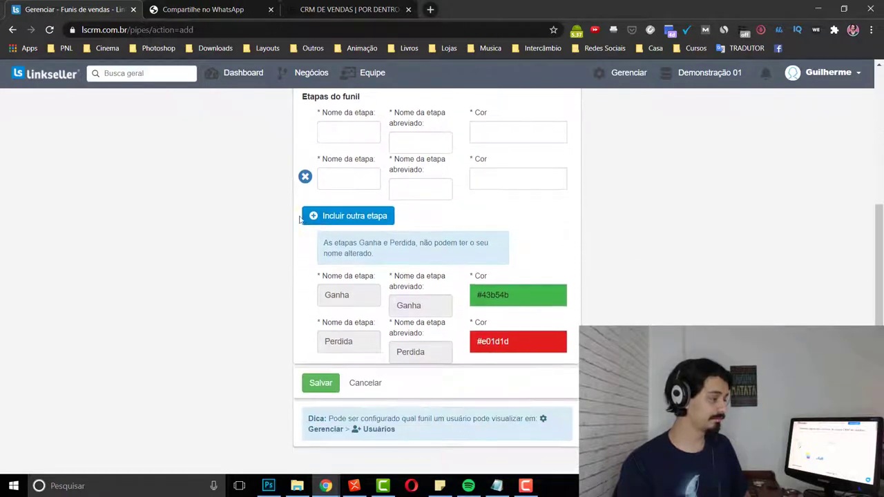
pyautogui.scroll(1, 333, 276)
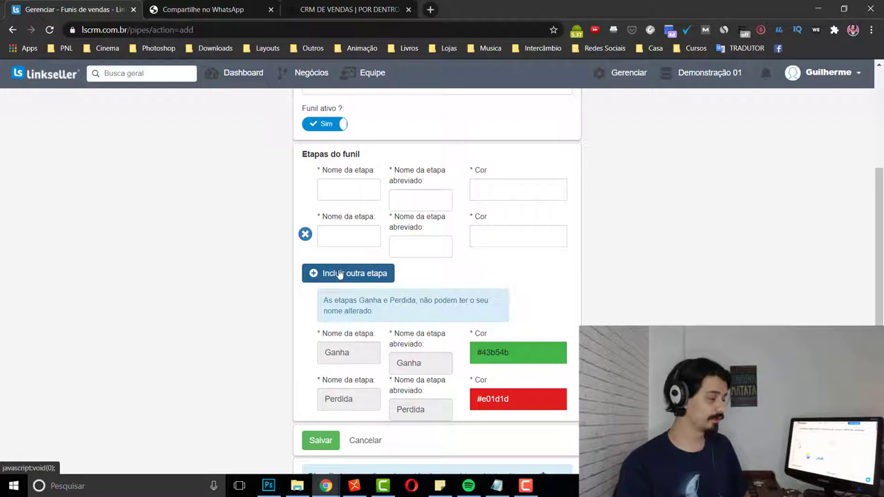
pyautogui.click(343, 188)
pyautogui.click(347, 242)
pyautogui.click(502, 236)
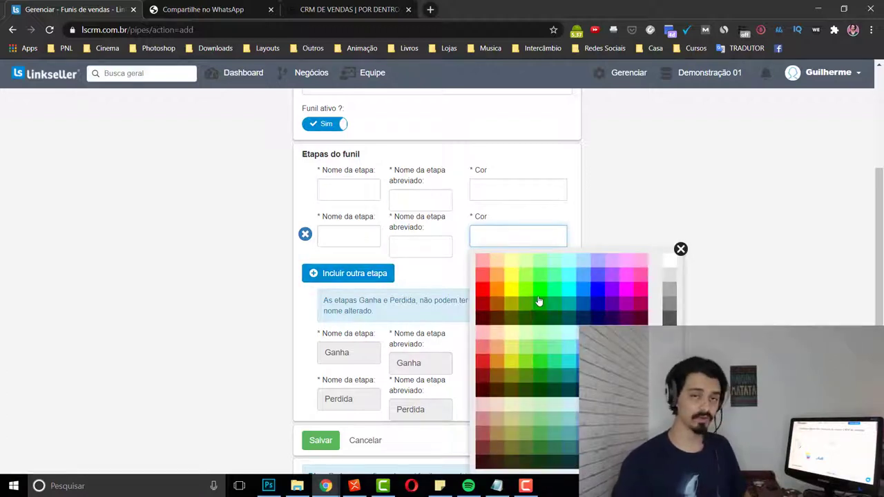
pyautogui.click(231, 304)
pyautogui.scroll(3, 276, 306)
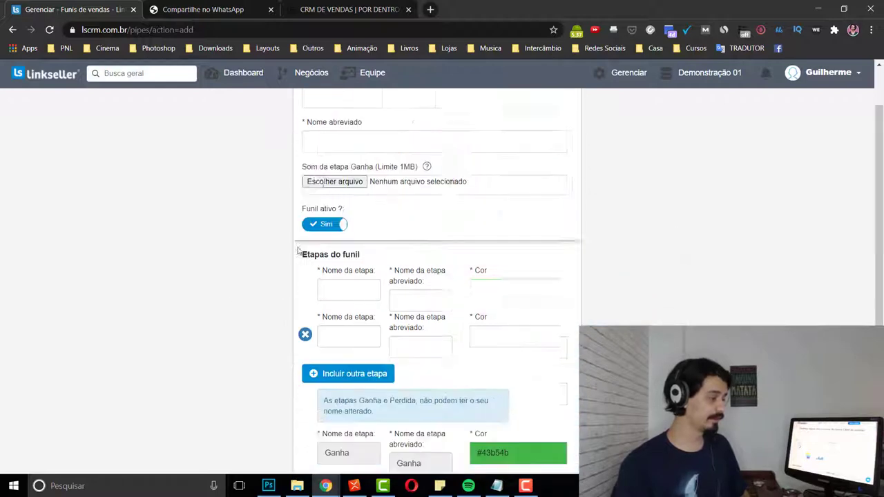
pyautogui.click(12, 30)
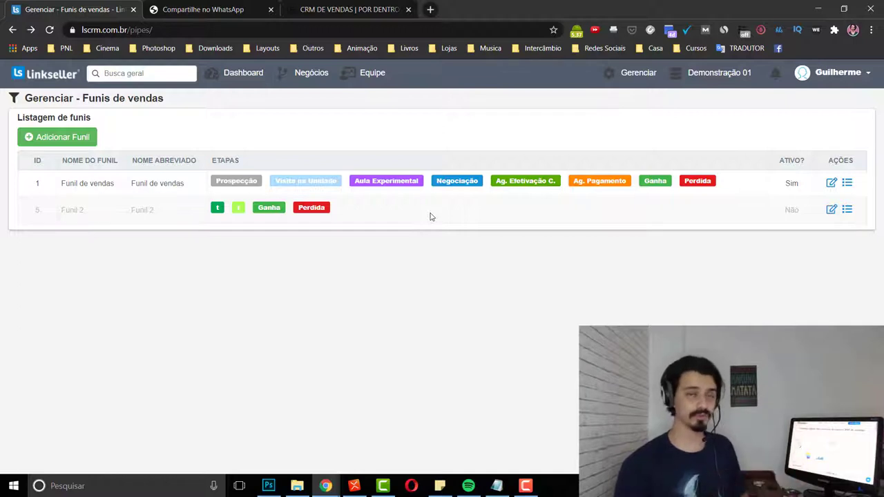
# Open the Automações page, filter the automations by the Oportunidades resource and read through their descriptions.
pyautogui.moveTo(635, 72)
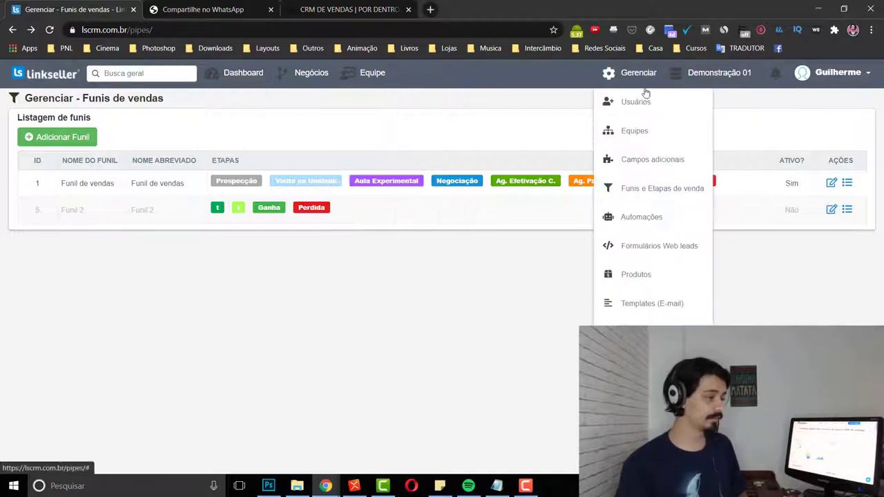
pyautogui.click(655, 219)
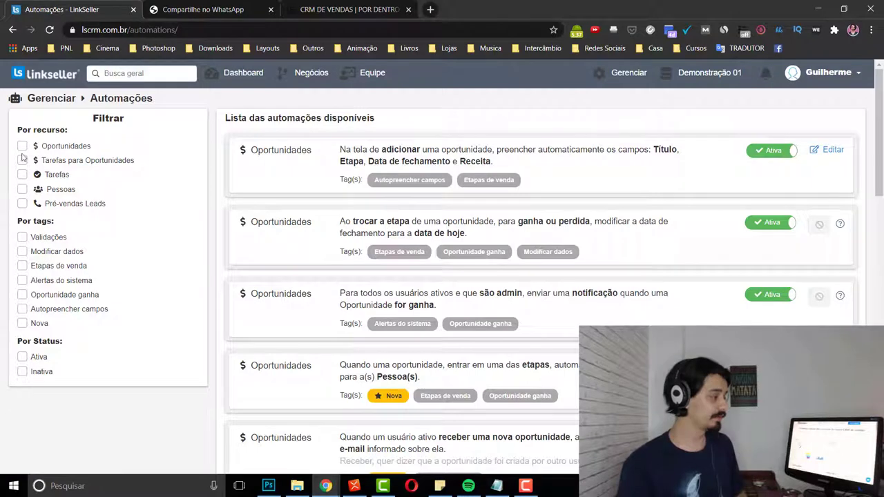
pyautogui.click(74, 150)
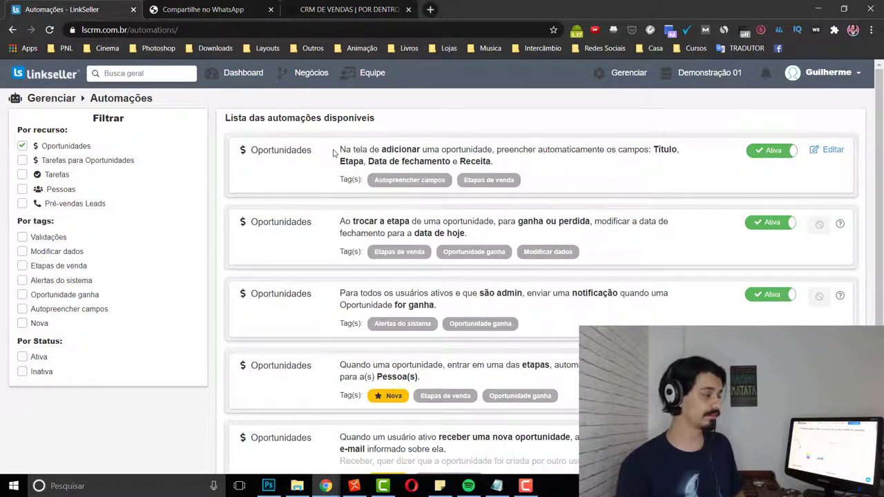
pyautogui.moveTo(339, 151); pyautogui.dragTo(498, 170)
pyautogui.scroll(-2, 504, 170)
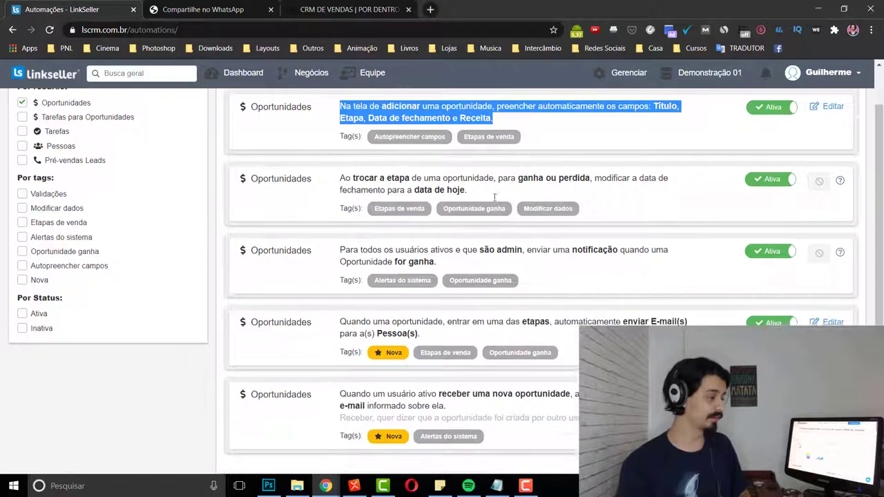
pyautogui.moveTo(342, 300); pyautogui.dragTo(462, 316)
pyautogui.click(454, 319)
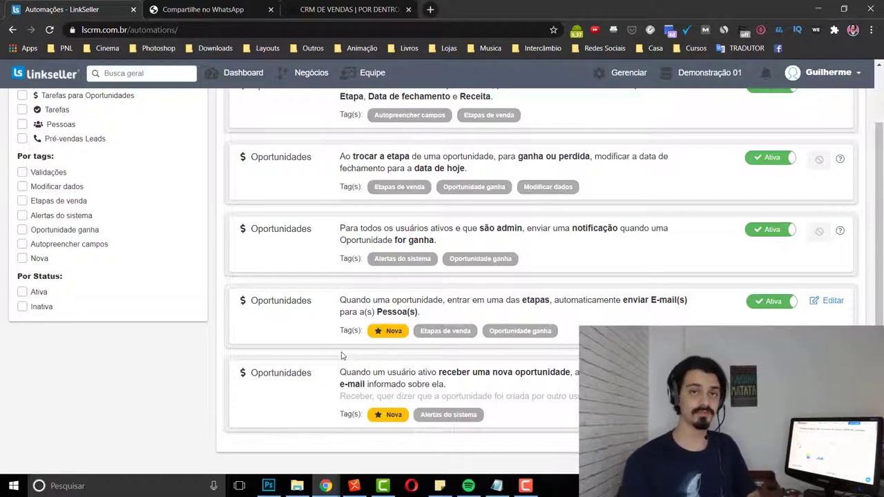
# Open the Formulários Web leads page and start a new form to show its creation steps.
pyautogui.scroll(1, 340, 356)
pyautogui.click(628, 72)
pyautogui.click(652, 247)
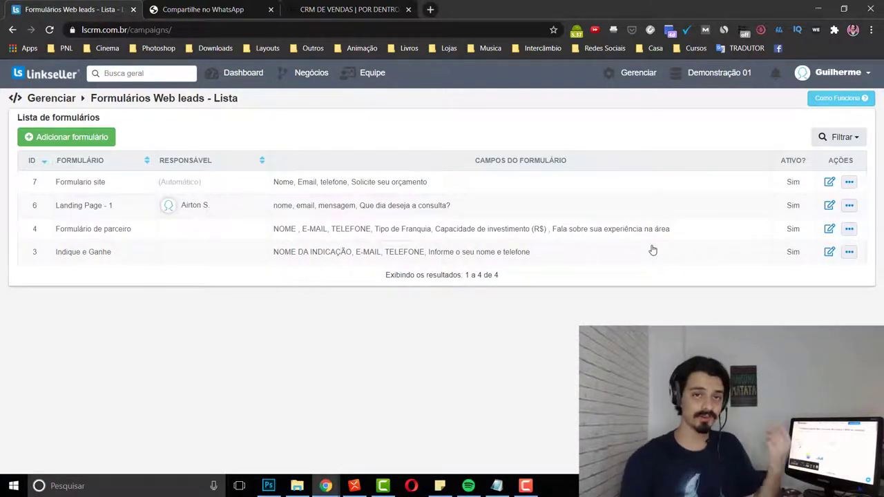
pyautogui.click(61, 141)
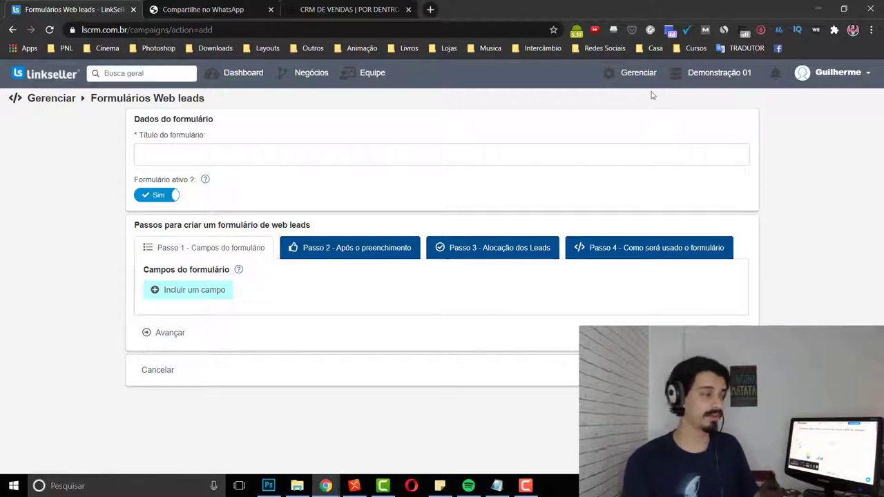
# Open the Produtos page and start a new product, showing its name and description fields.
pyautogui.click(642, 72)
pyautogui.click(645, 276)
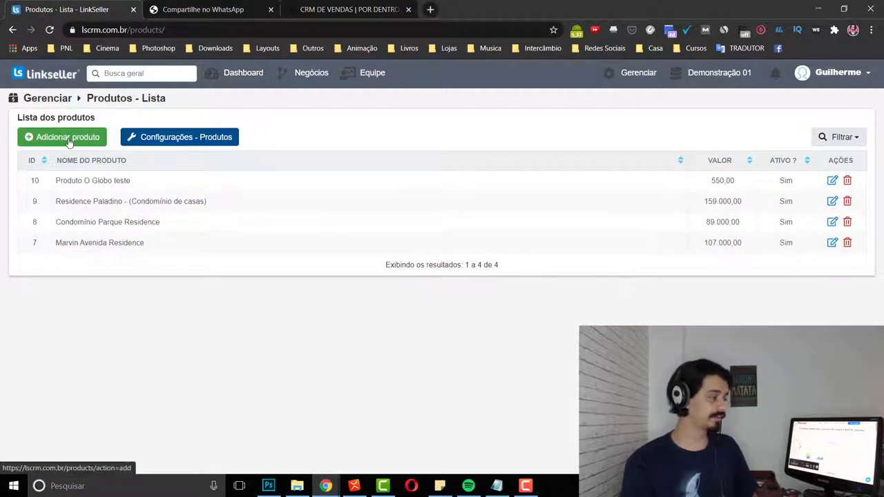
pyautogui.click(69, 140)
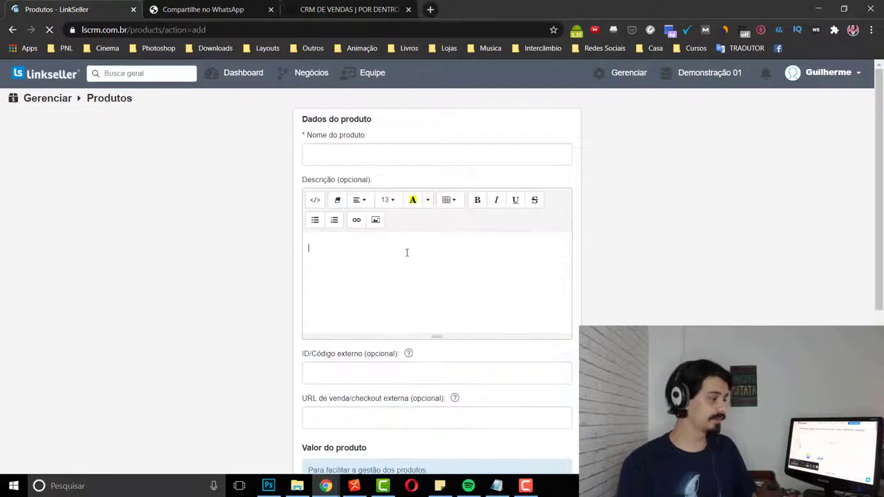
pyautogui.click(364, 158)
pyautogui.press('Escape')
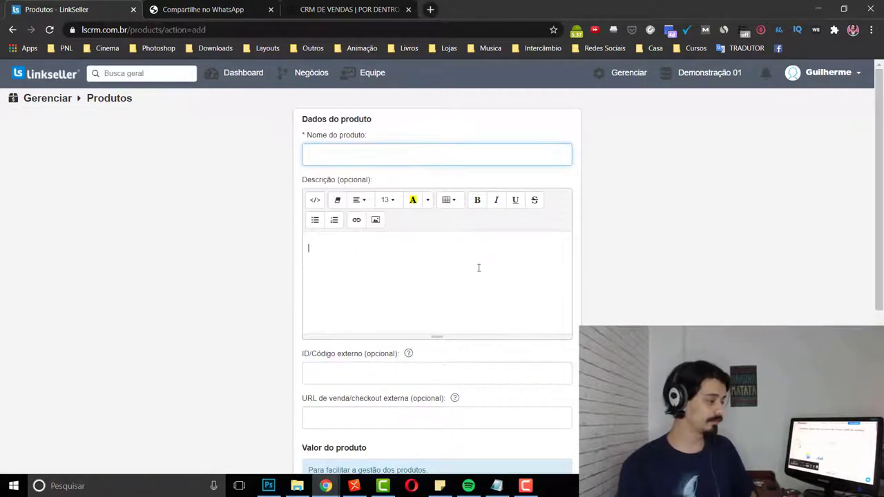
# Review the new product's external code, checkout URL, base value, margin and sale value fields, leaving them empty.
pyautogui.scroll(-2, 444, 282)
pyautogui.scroll(-2, 409, 296)
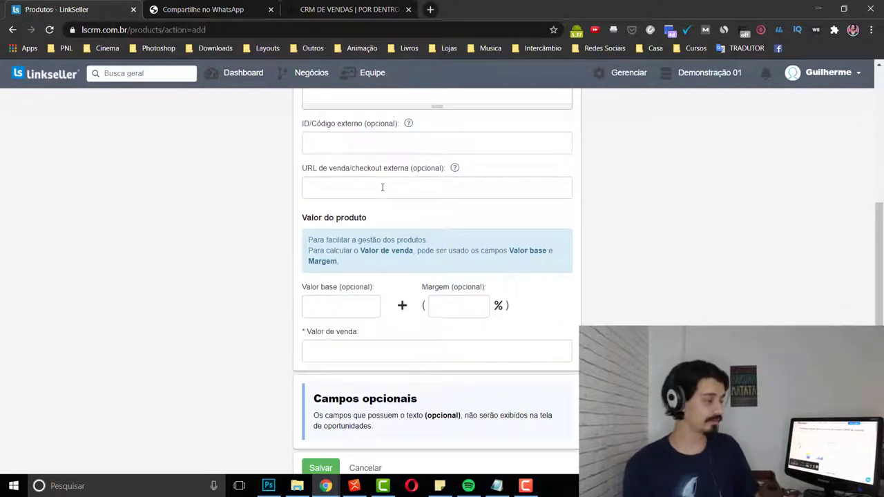
pyautogui.scroll(-1, 359, 241)
pyautogui.click(336, 264)
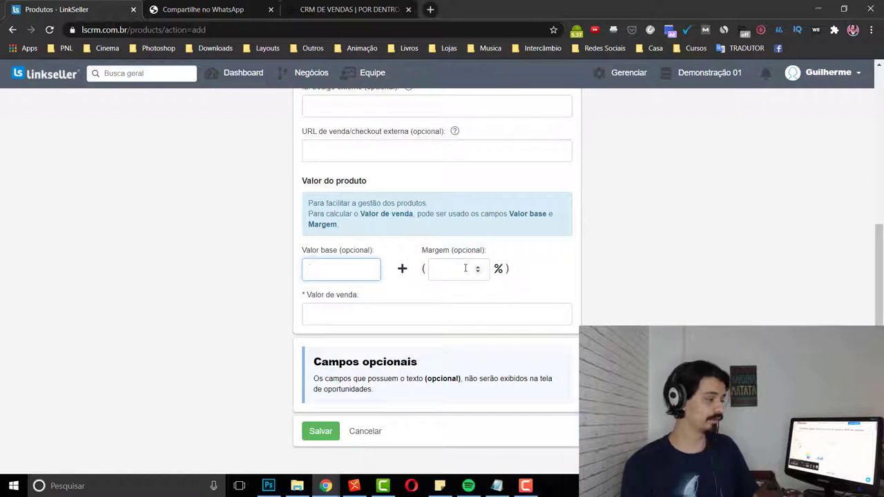
pyautogui.click(370, 315)
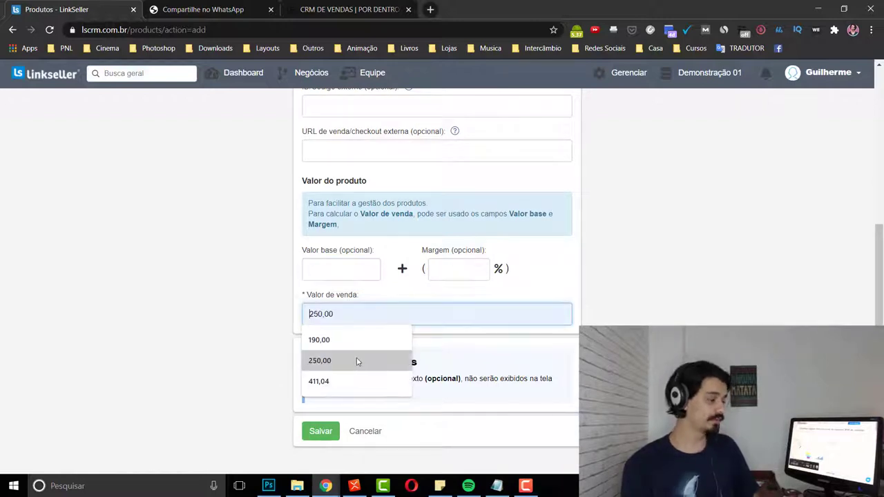
pyautogui.click(271, 330)
pyautogui.scroll(5, 282, 335)
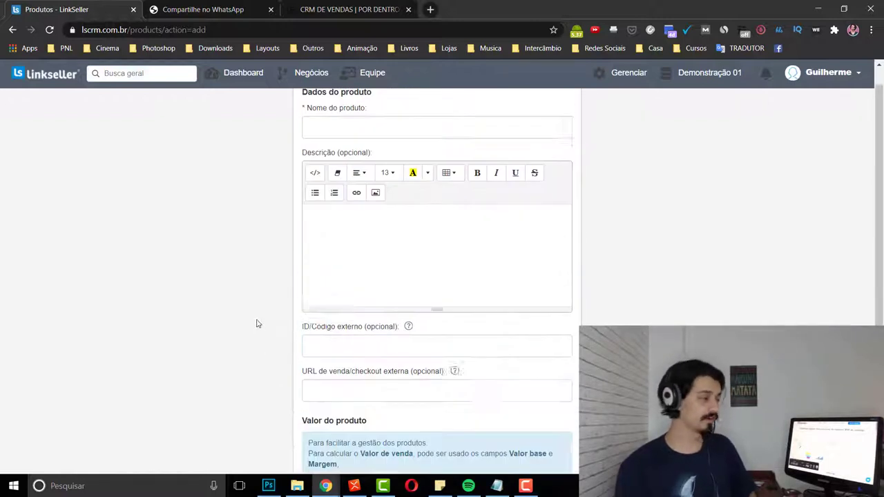
# Open the Templates (E-mail) page and view the list of e-mail and WhatsApp templates.
pyautogui.click(619, 72)
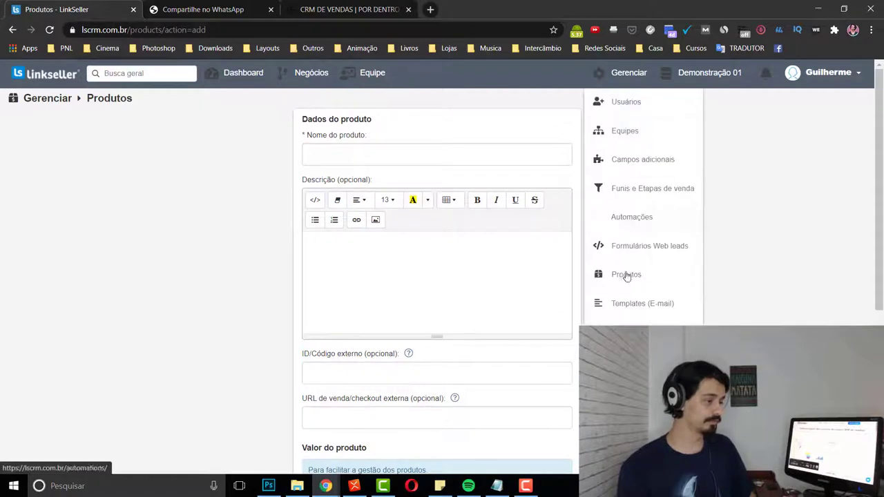
pyautogui.click(642, 310)
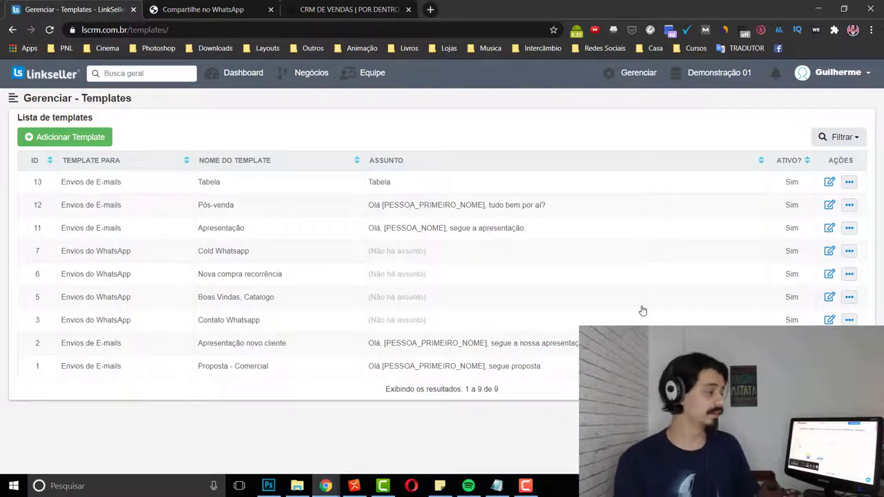
pyautogui.click(311, 73)
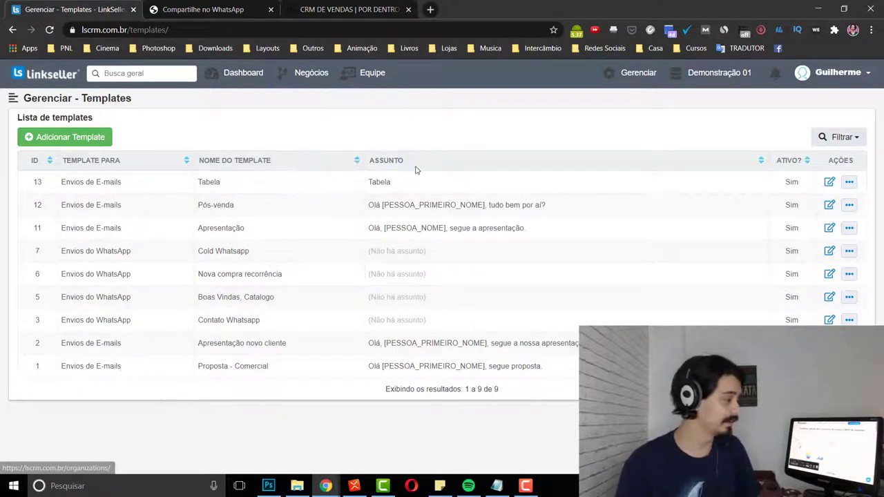
# Start a new template for Envios de E-mails and show its template name and e-mail subject fields.
pyautogui.click(76, 138)
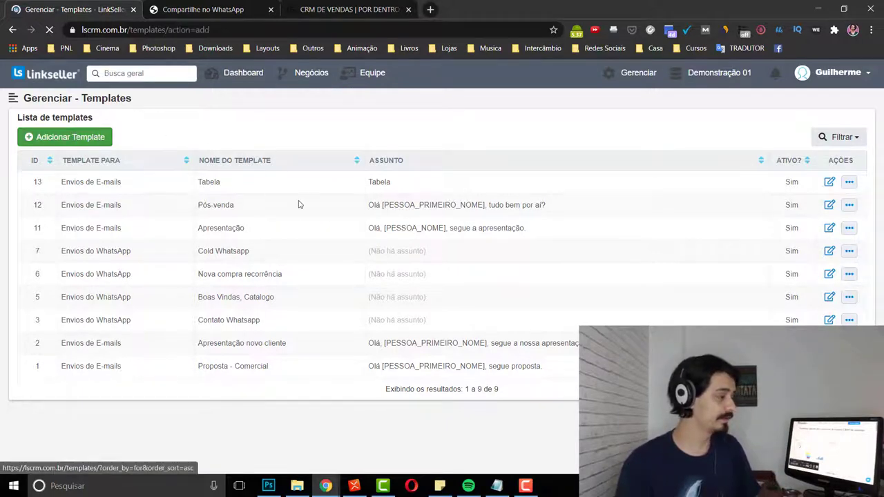
pyautogui.click(266, 157)
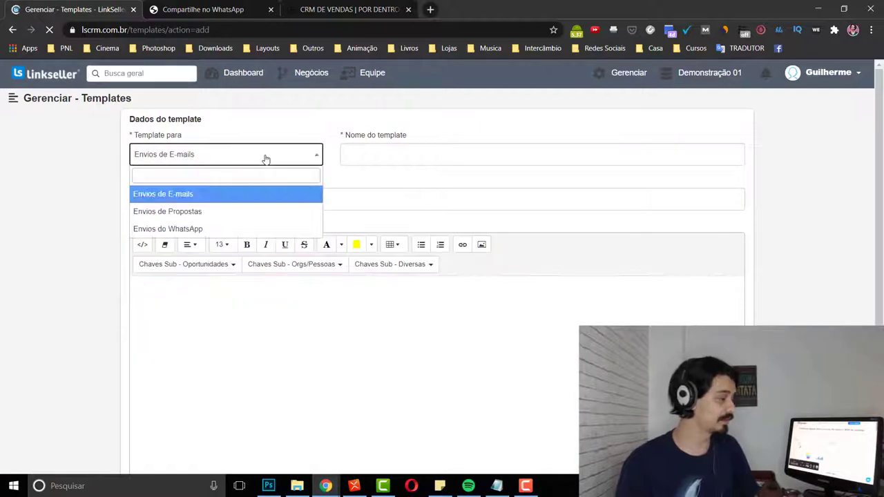
pyautogui.click(241, 197)
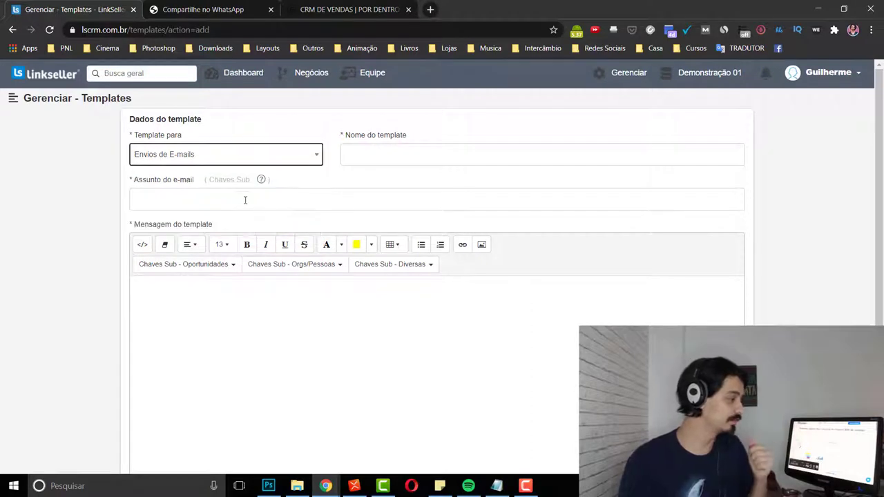
pyautogui.click(405, 156)
pyautogui.click(482, 197)
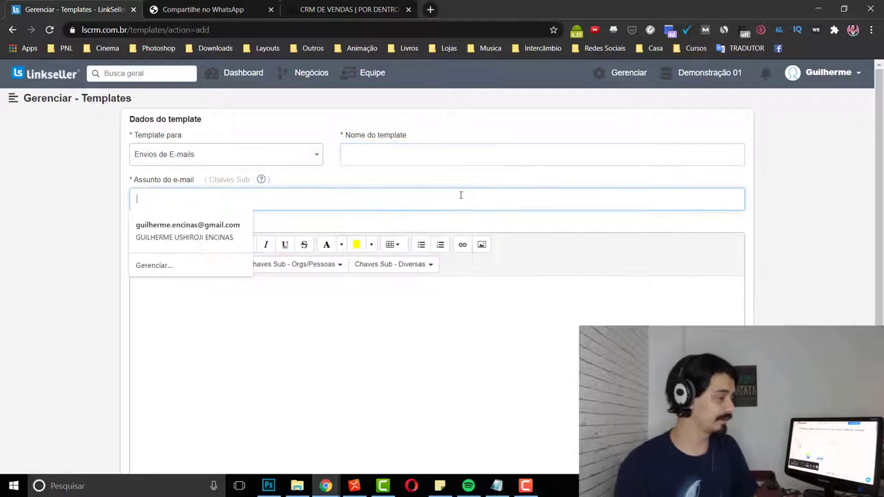
# Review the new template's message editor and the documents available to attach, leaving both empty.
pyautogui.scroll(-2, 294, 228)
pyautogui.scroll(1, 282, 247)
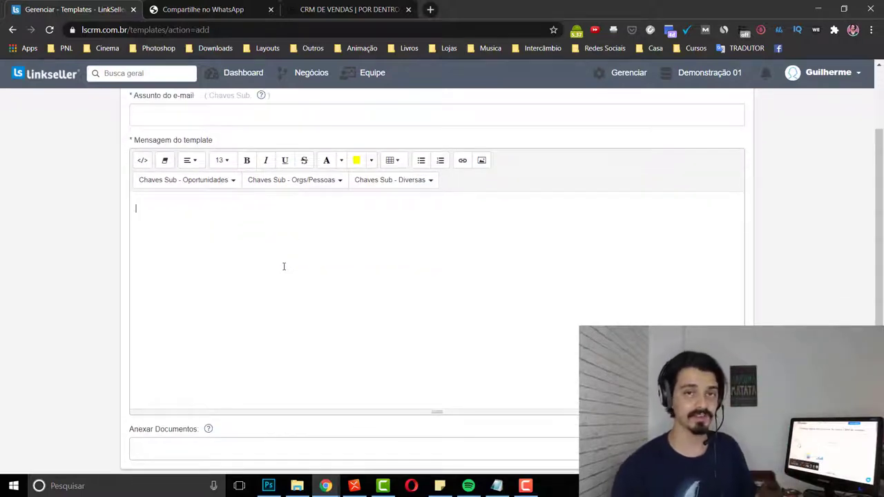
pyautogui.click(284, 266)
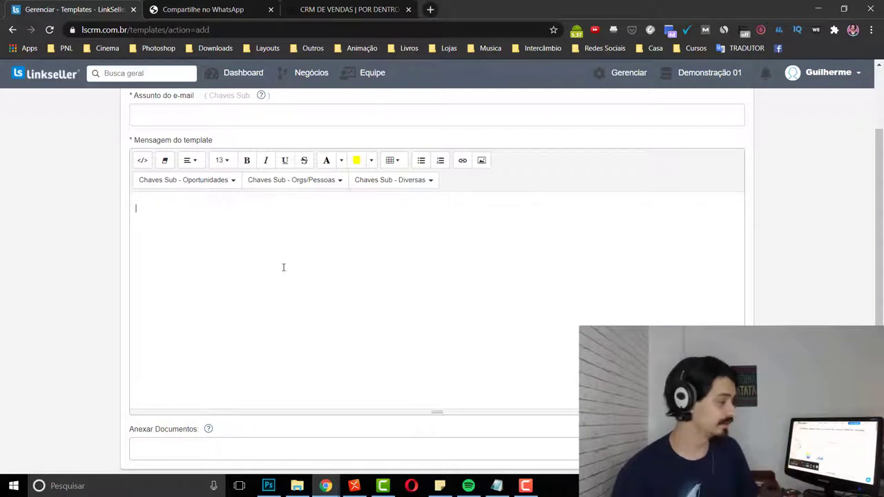
pyautogui.scroll(-1, 239, 333)
pyautogui.click(228, 395)
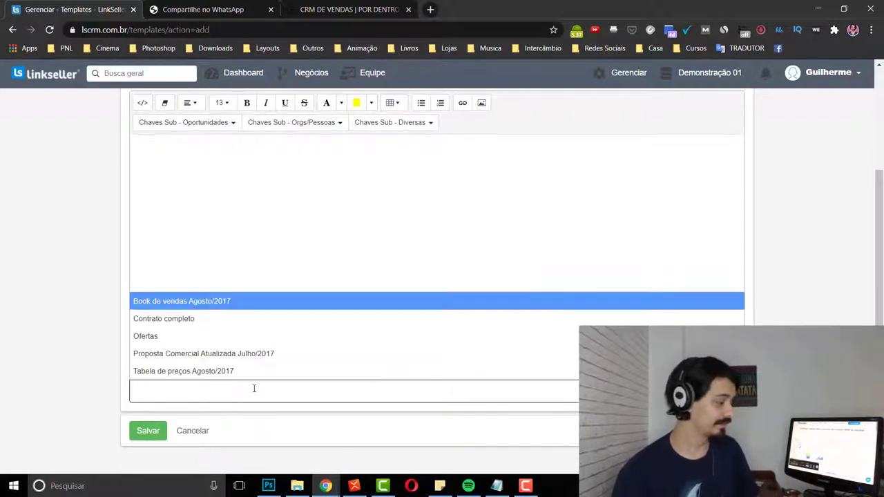
pyautogui.click(104, 367)
pyautogui.scroll(2, 311, 293)
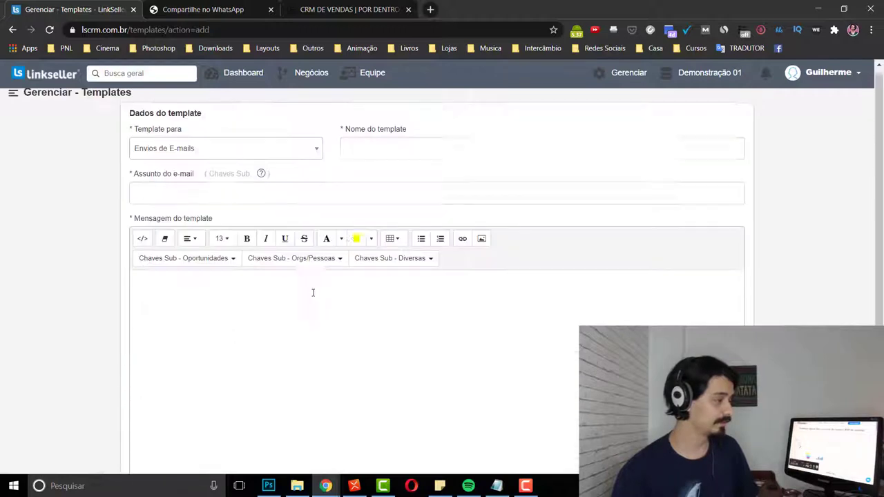
# View the Integrações page, followed by the export and import options on the Importar ou Exportar page.
pyautogui.click(600, 73)
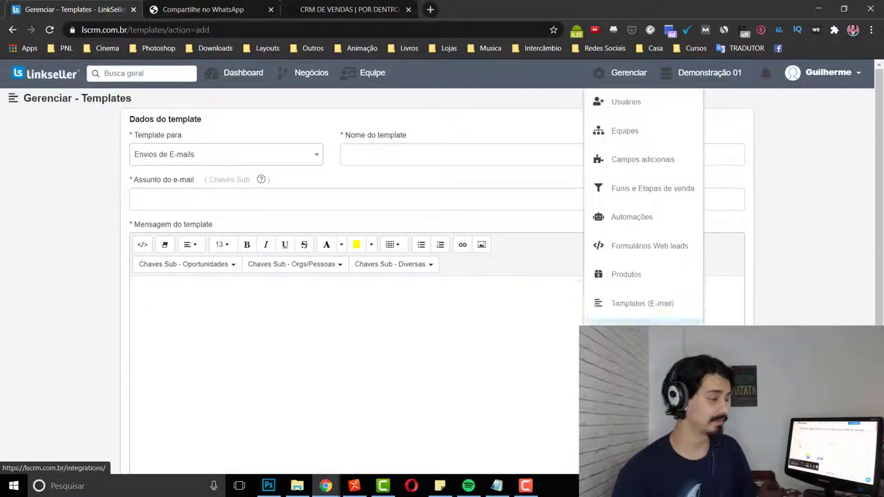
pyautogui.click(642, 325)
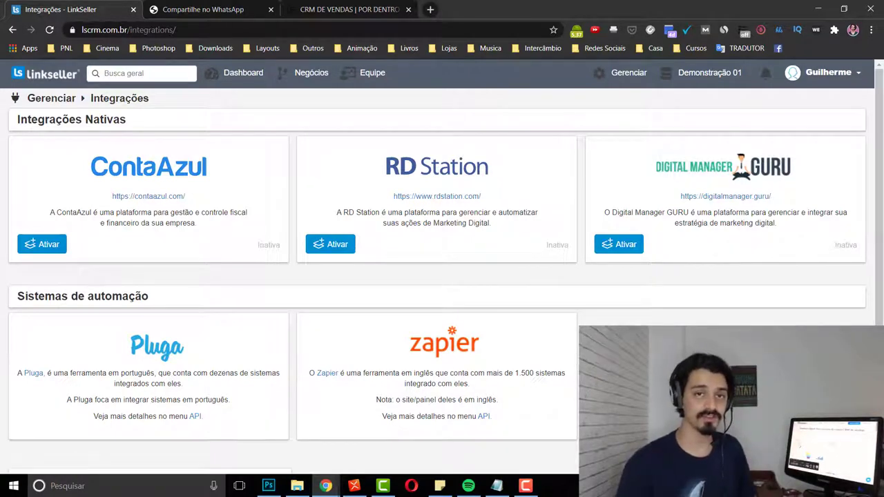
pyautogui.click(608, 76)
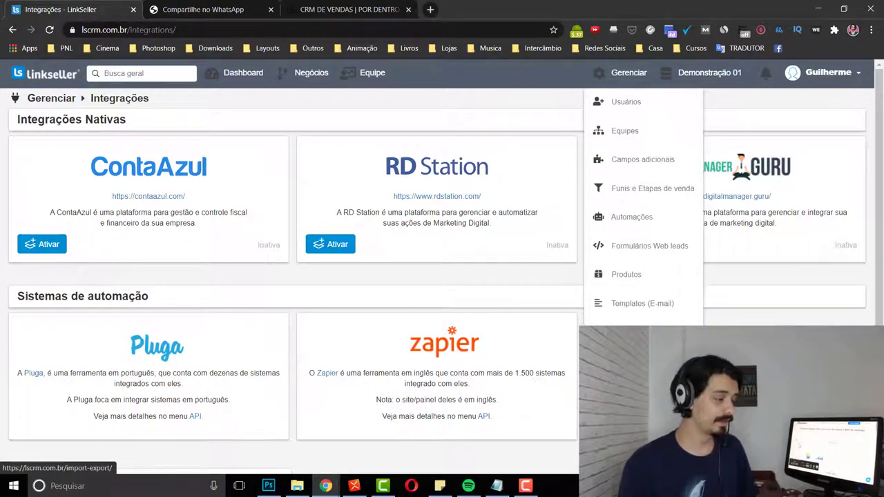
pyautogui.click(642, 332)
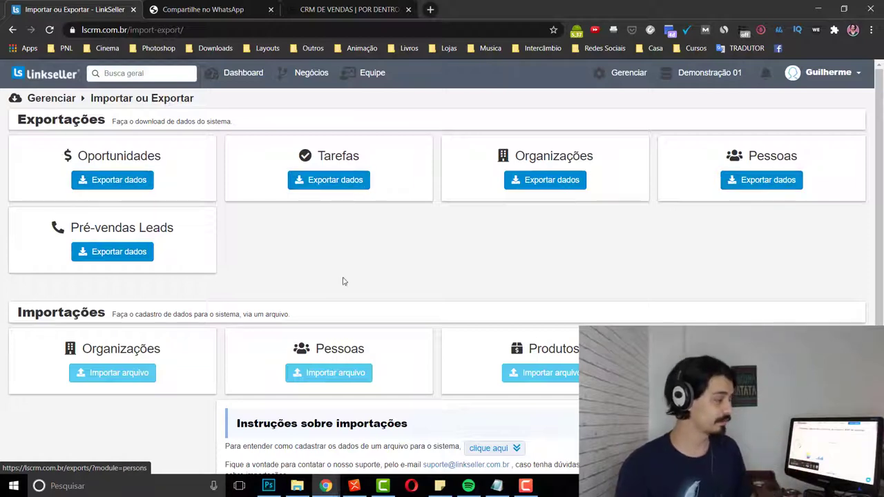
pyautogui.scroll(-1, 170, 293)
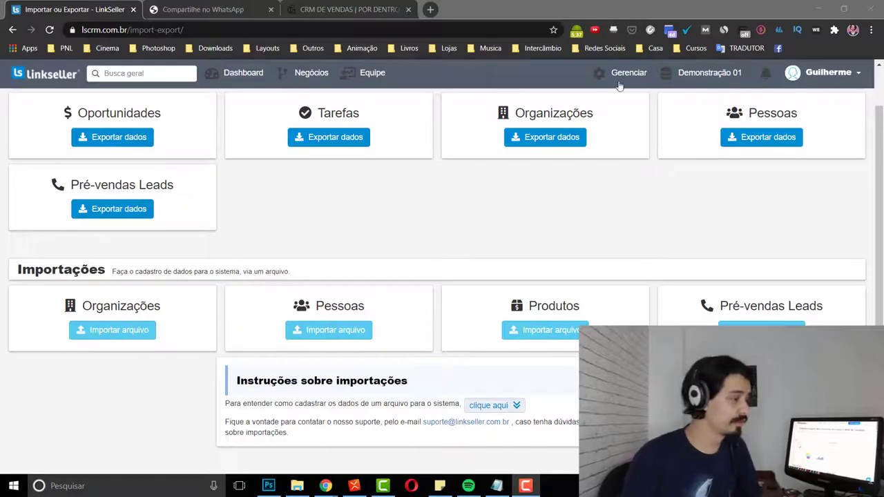
# Open the Metas KPI page and start a new KPI goal, showing its title field and indicator type options.
pyautogui.moveTo(630, 102)
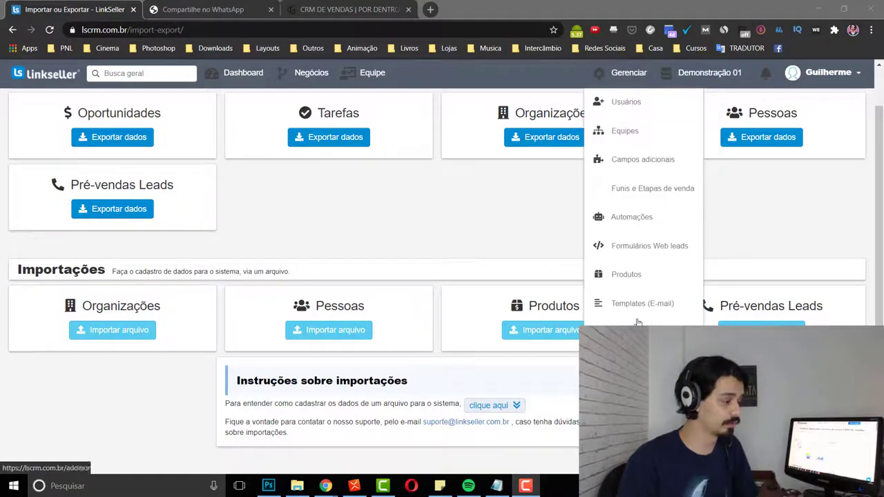
pyautogui.click(762, 308)
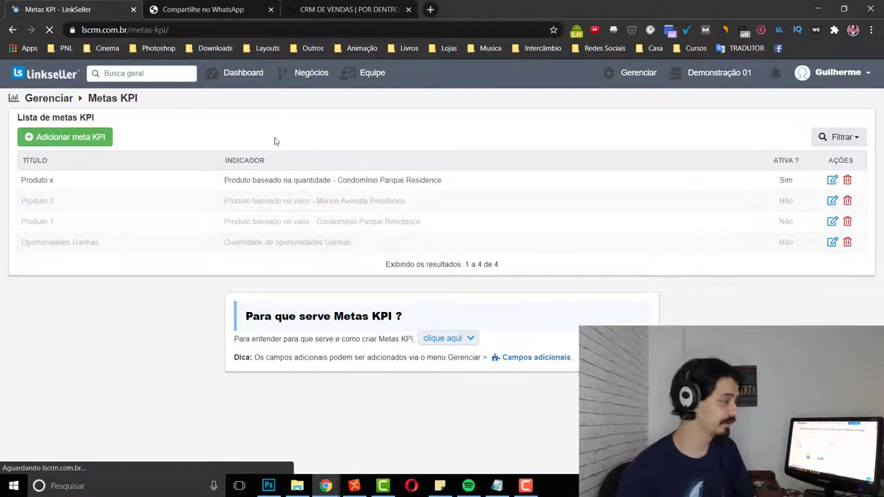
pyautogui.click(94, 137)
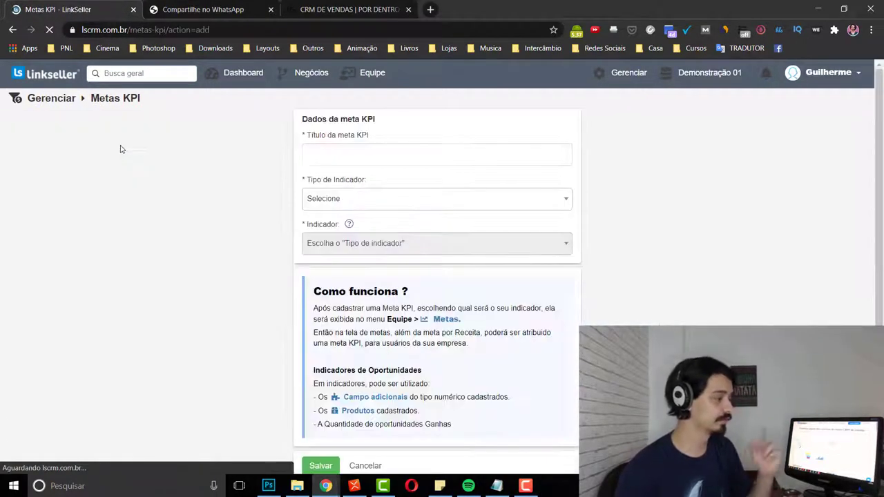
pyautogui.click(378, 159)
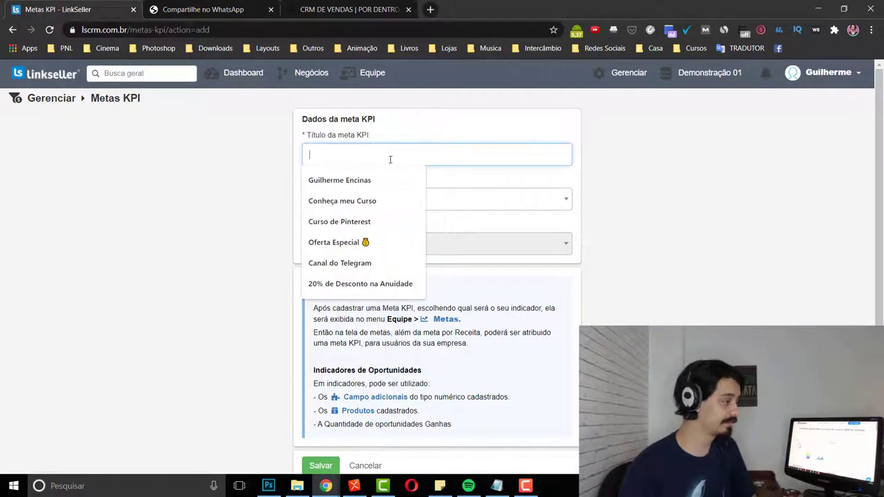
pyautogui.click(464, 204)
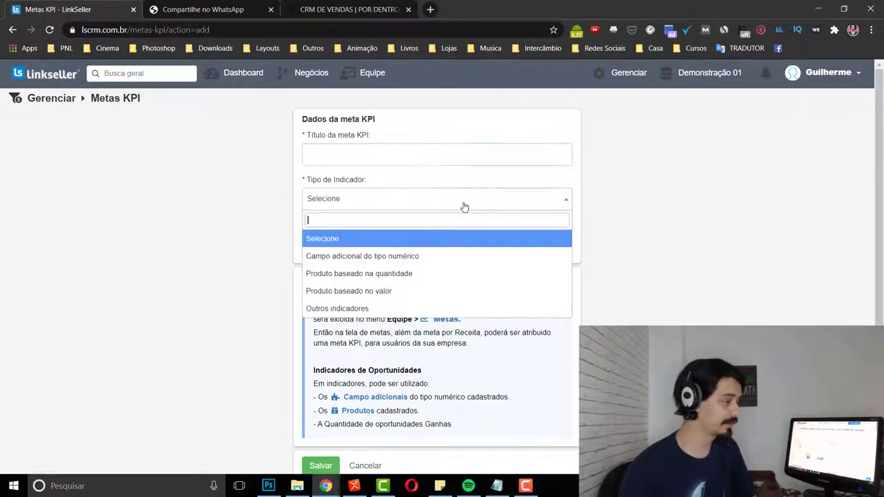
pyautogui.click(252, 228)
pyautogui.scroll(-1, 339, 246)
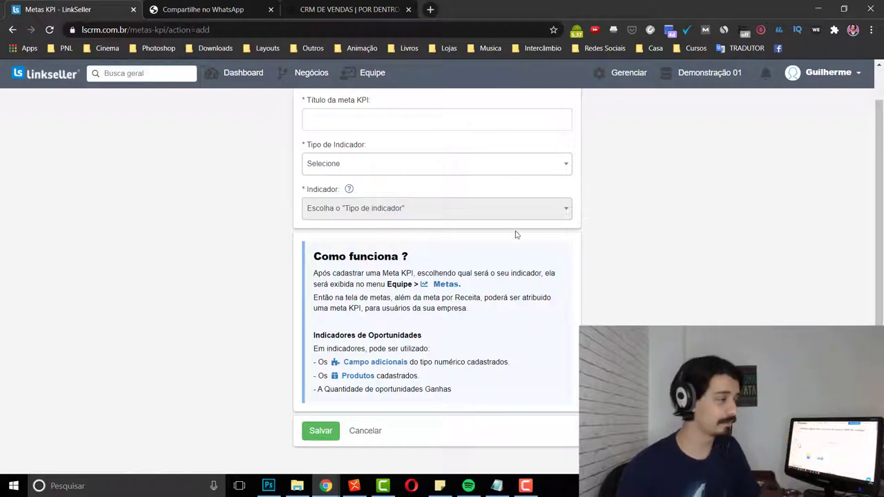
# Open the Tipos de Tarefas page and view the list of task types.
pyautogui.click(626, 80)
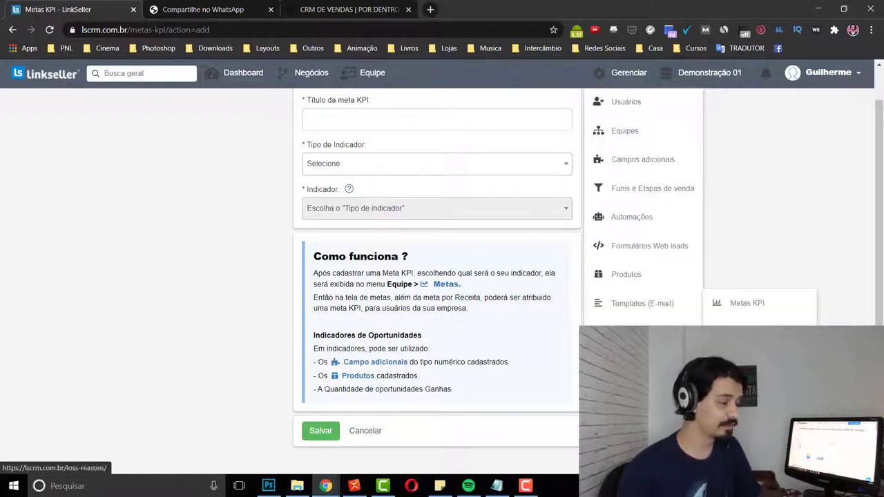
pyautogui.click(760, 322)
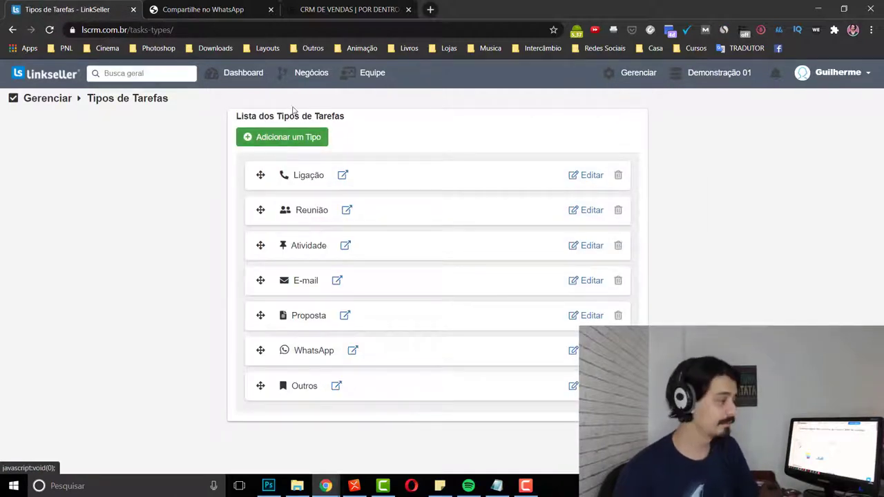
pyautogui.click(307, 73)
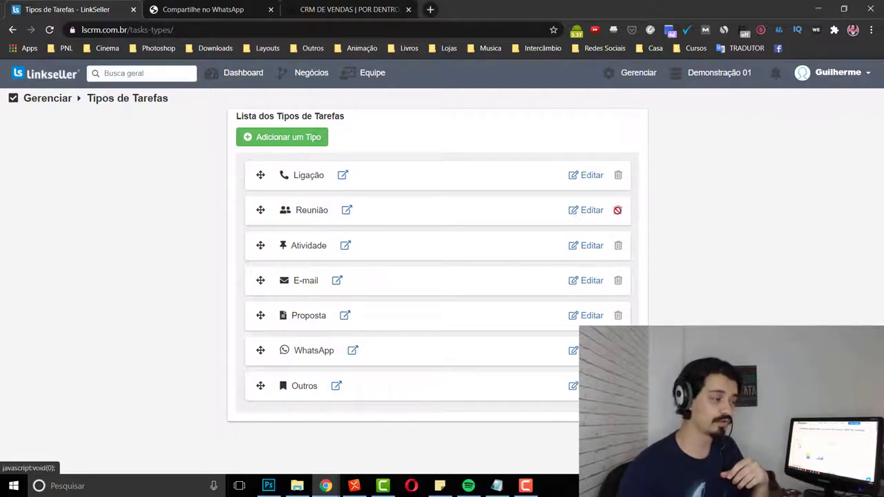
# Start a new task type and browse its icon choices and name field without filling them in.
pyautogui.click(279, 141)
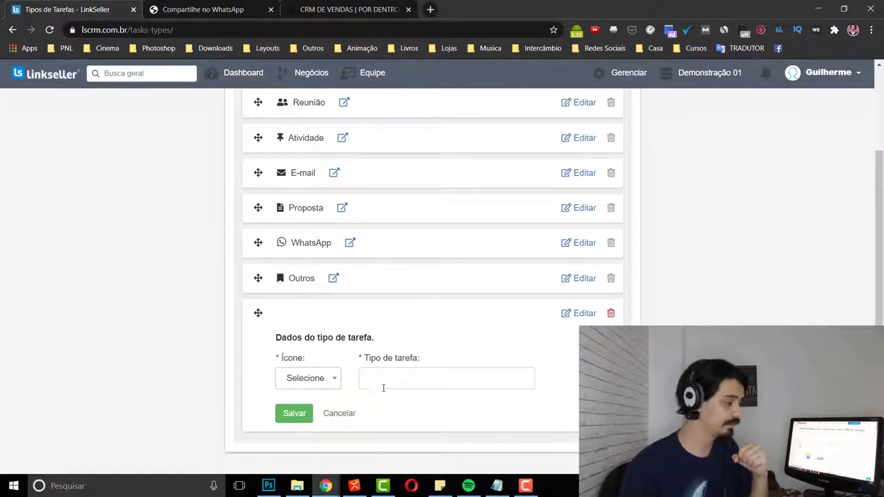
pyautogui.click(323, 387)
pyautogui.scroll(-5, 304, 304)
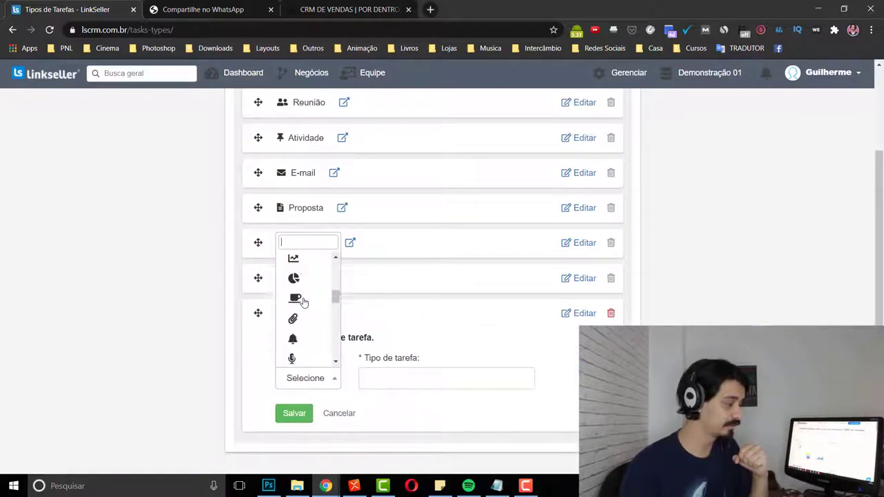
pyautogui.scroll(-6, 308, 316)
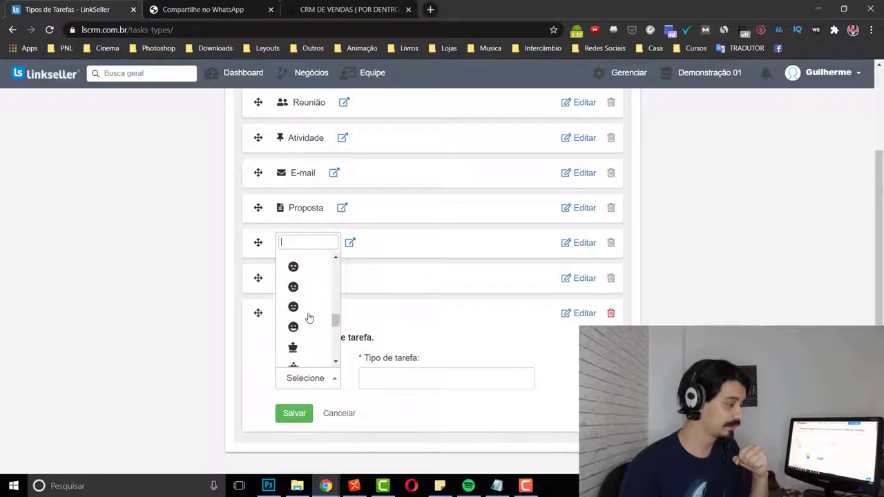
pyautogui.click(401, 379)
pyautogui.click(565, 381)
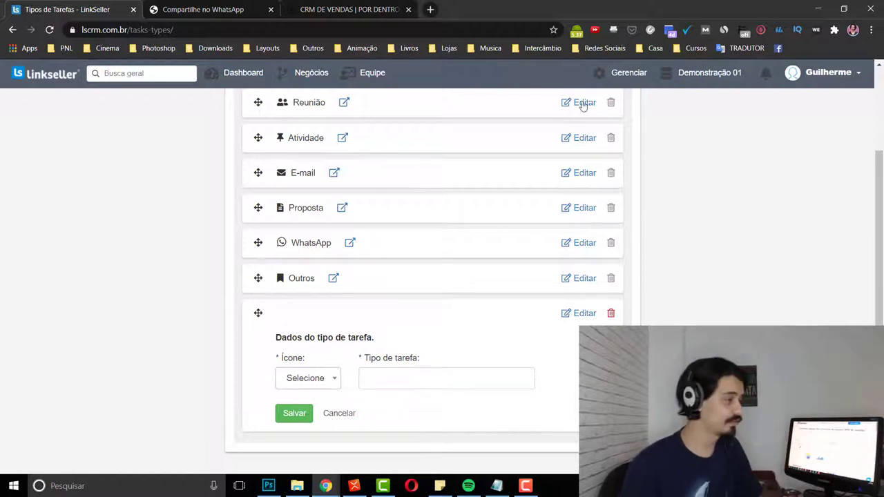
# Open the Motivos de perda page and start a new loss reason, showing its empty reason field.
pyautogui.click(627, 73)
pyautogui.click(746, 332)
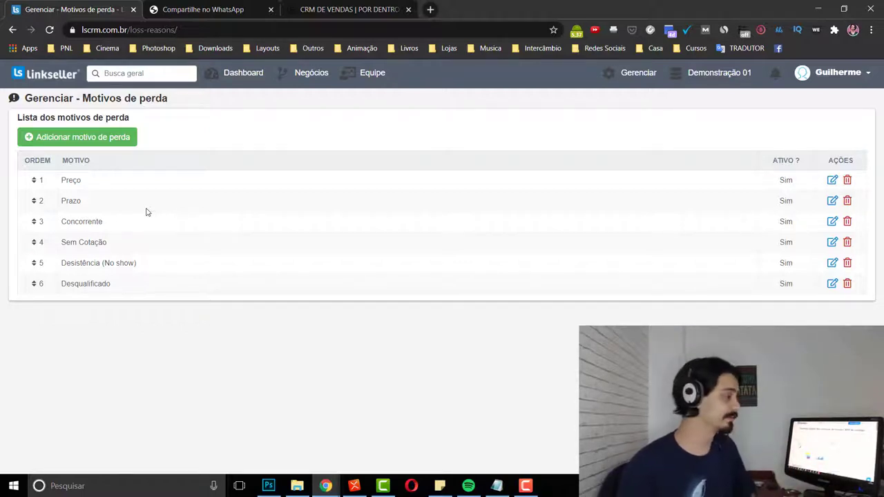
pyautogui.click(112, 138)
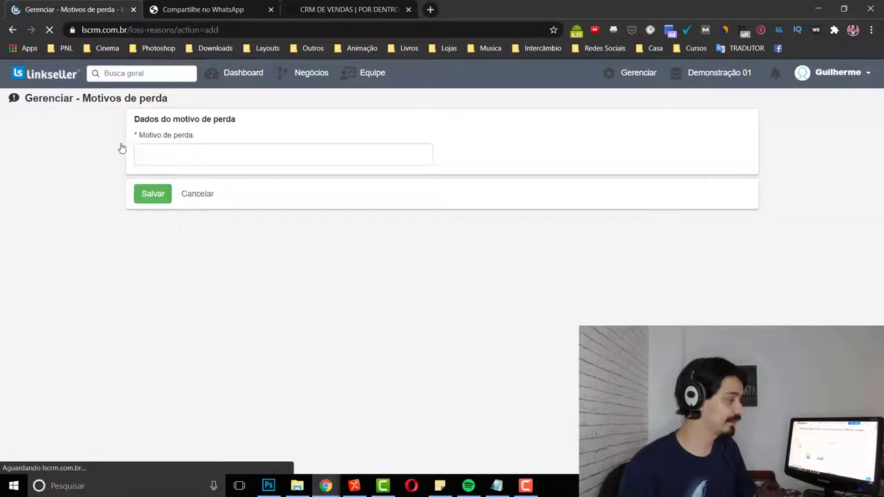
pyautogui.click(227, 151)
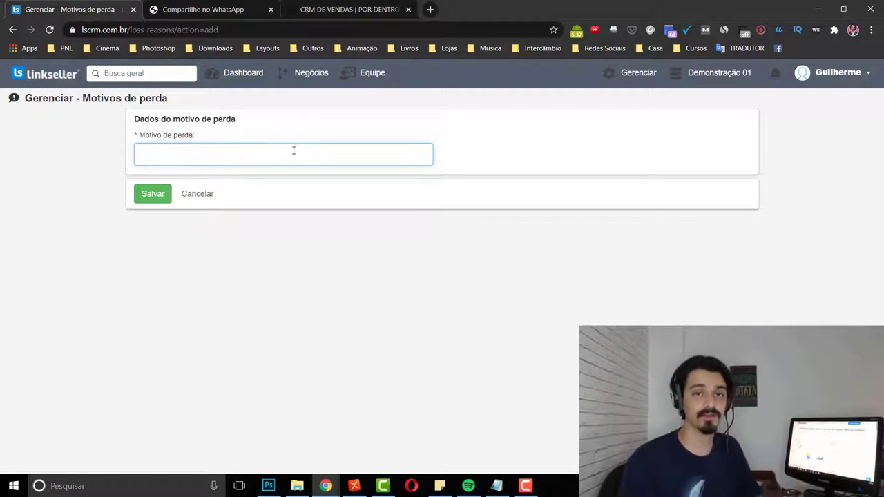
# Open the Dados da empresa page and view the company registration and logo fields.
pyautogui.click(643, 75)
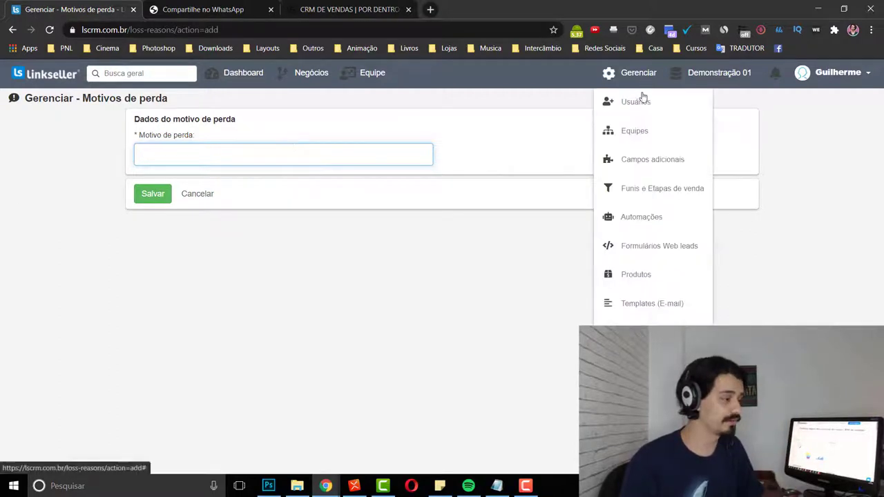
pyautogui.click(653, 333)
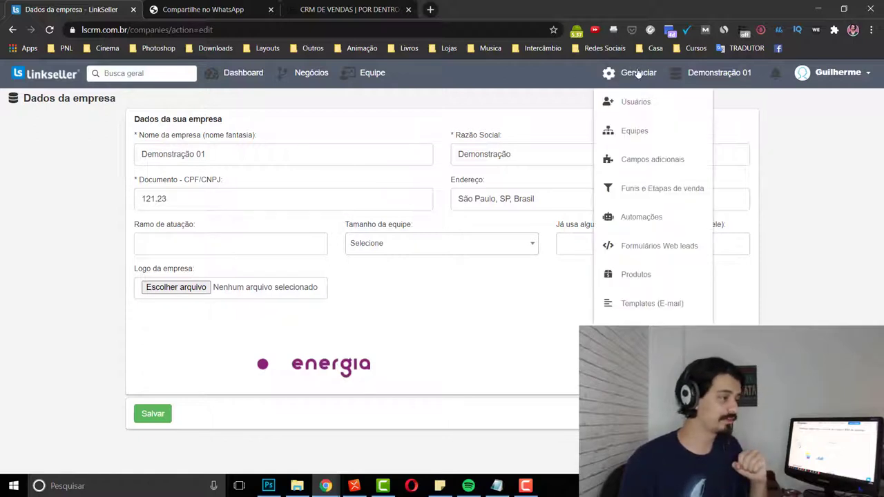
pyautogui.moveTo(637, 73)
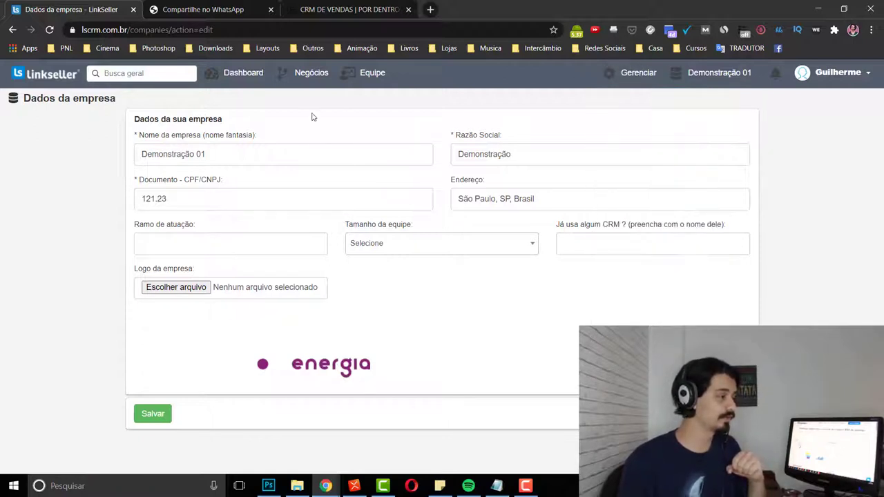